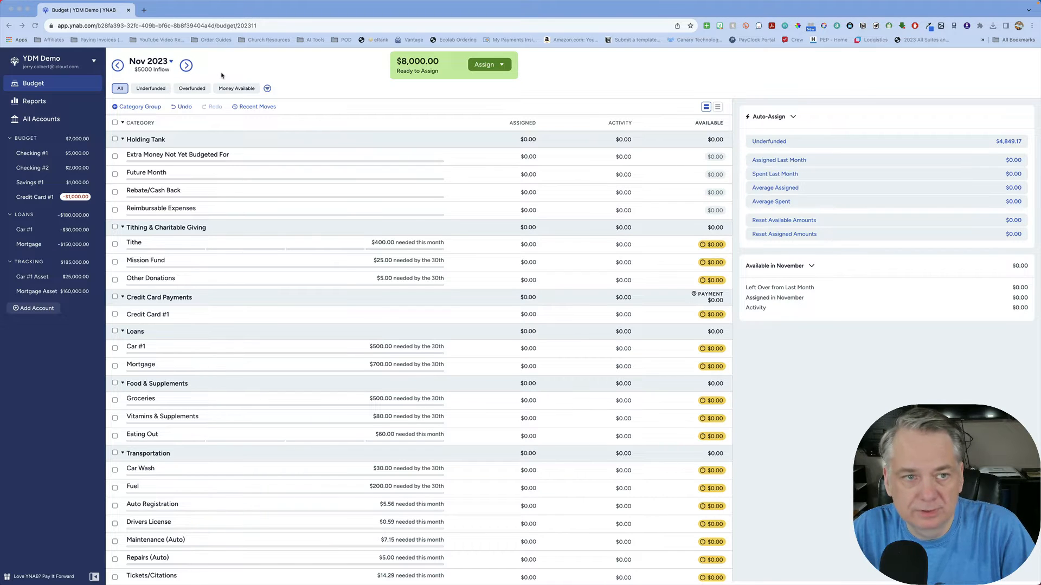
Open the Nov 2023 month note to read the inflow entry, and close it with its text kept
click(161, 74)
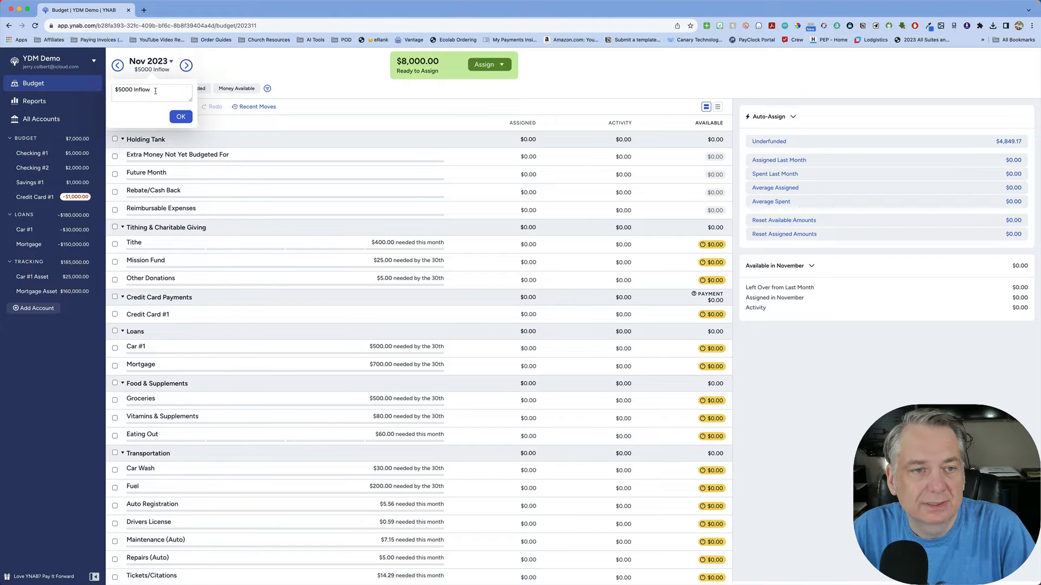
drag(155, 90, 110, 92)
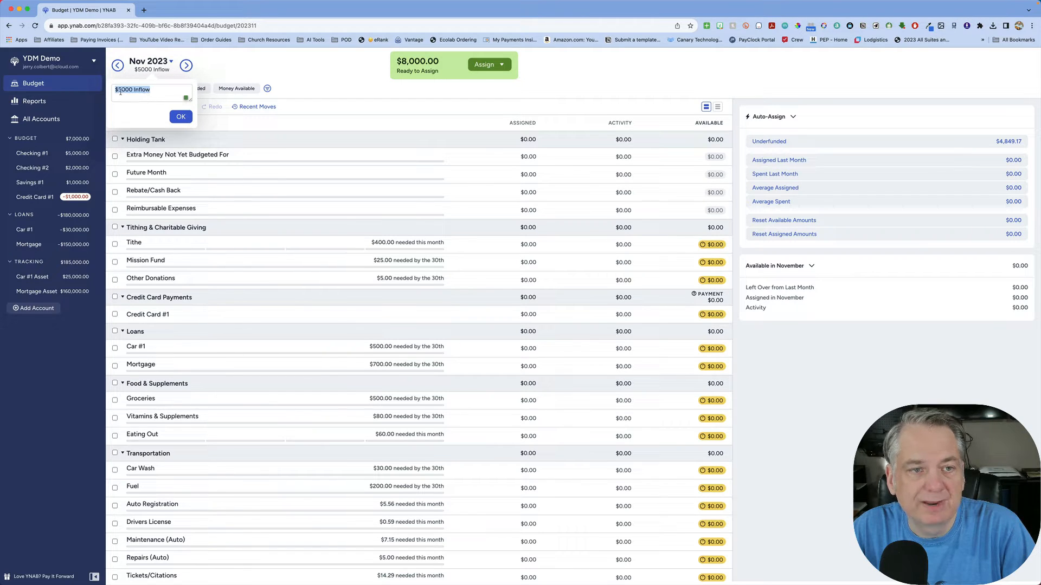
click(180, 118)
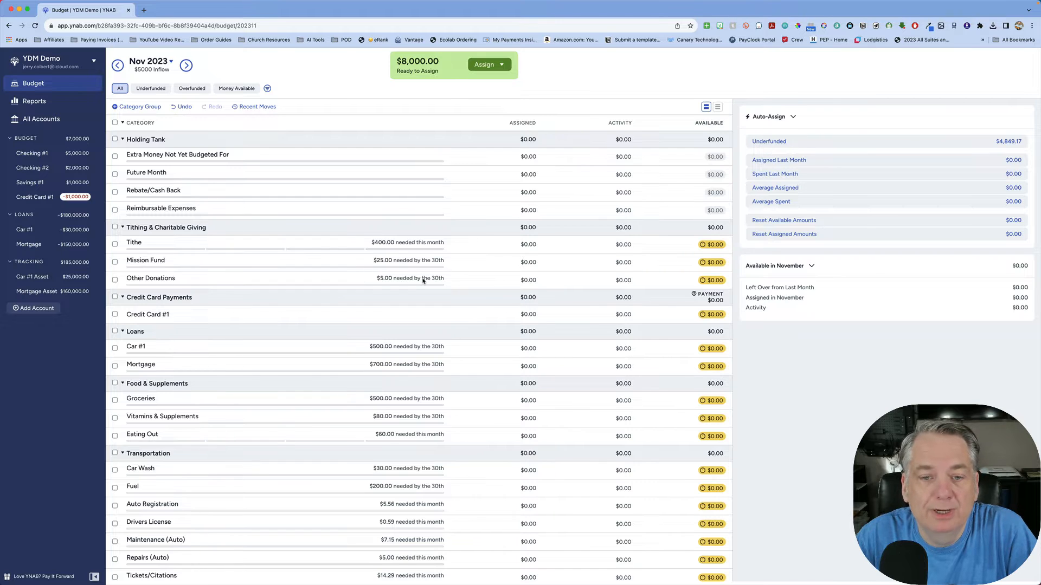
Look through the budget's category groups and the target amounts needed for November 2023
scroll(423, 280, down, 1)
scroll(434, 302, down, 2)
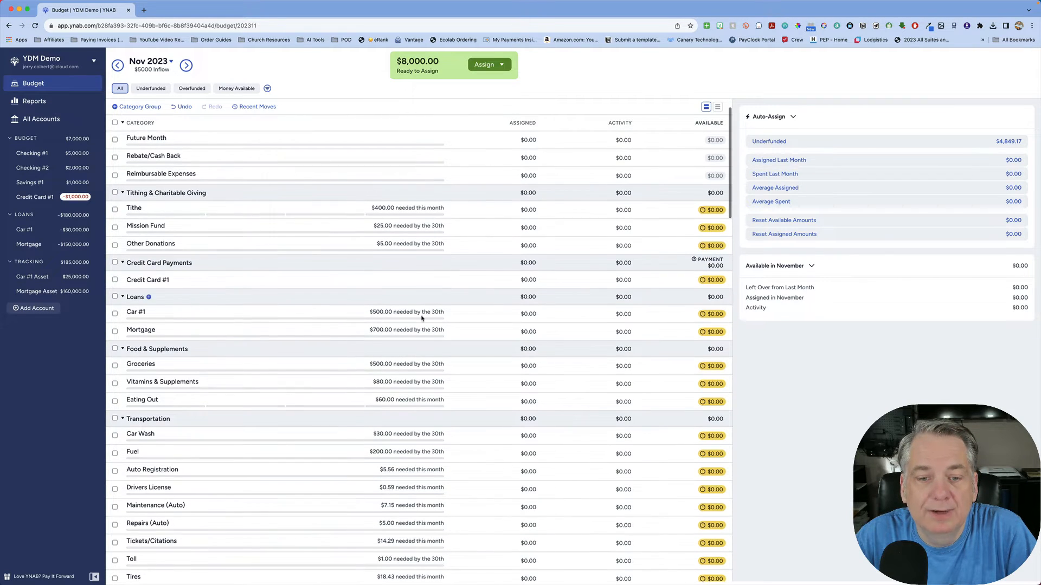
scroll(407, 317, down, 2)
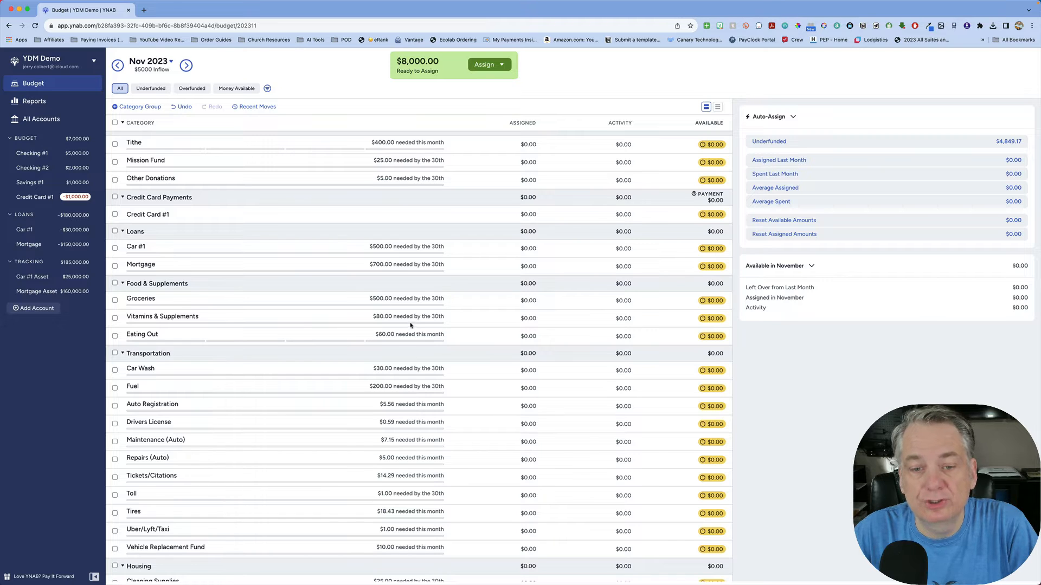
scroll(419, 351, down, 5)
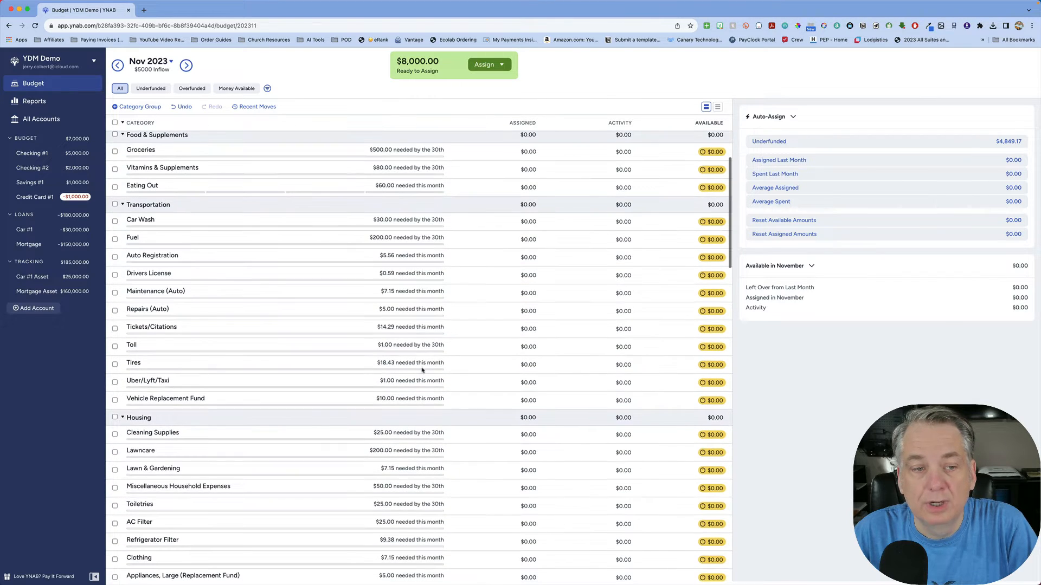
scroll(418, 349, down, 2)
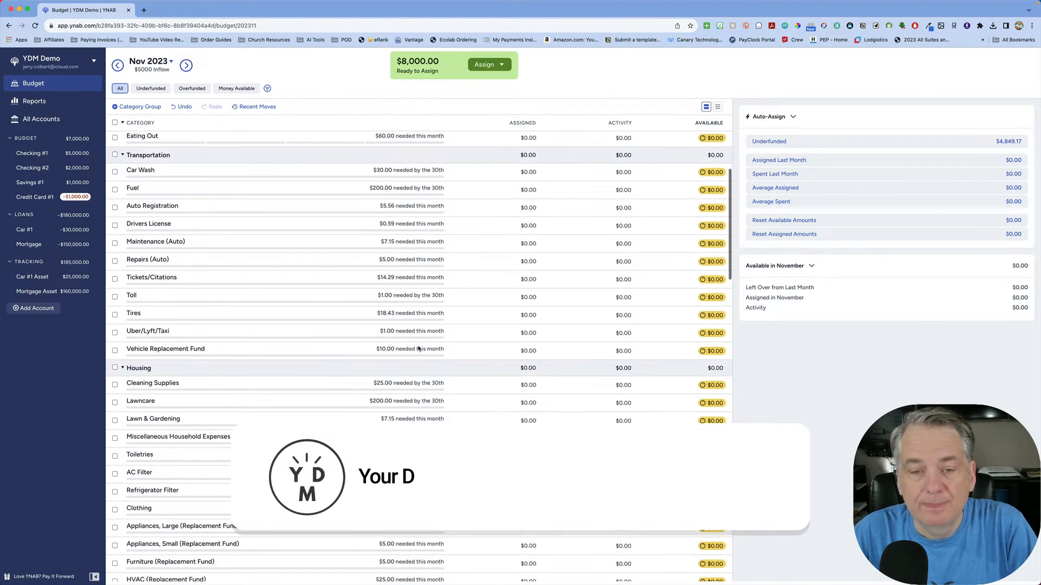
scroll(418, 349, down, 15)
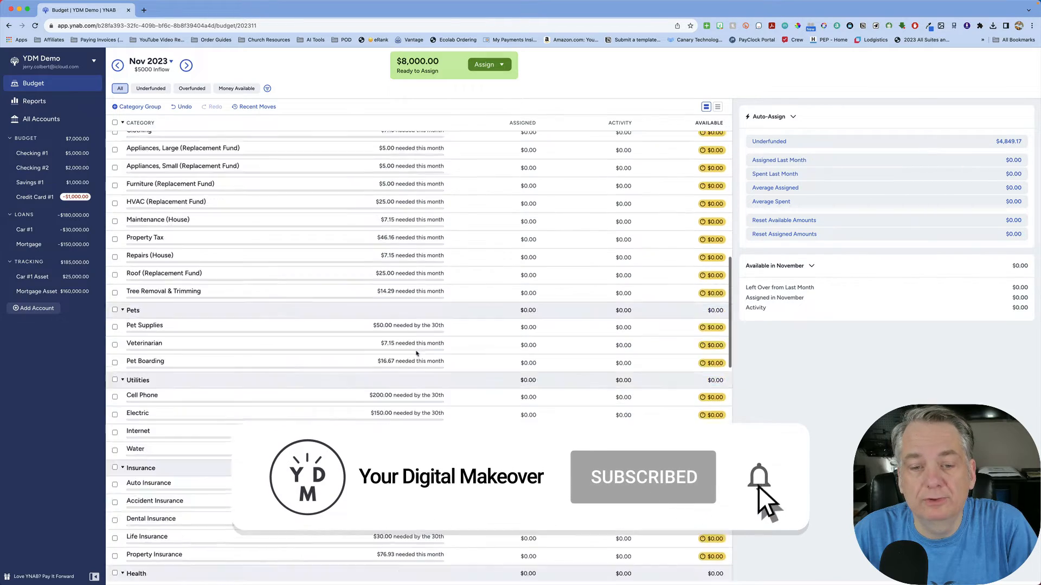
scroll(417, 353, down, 20)
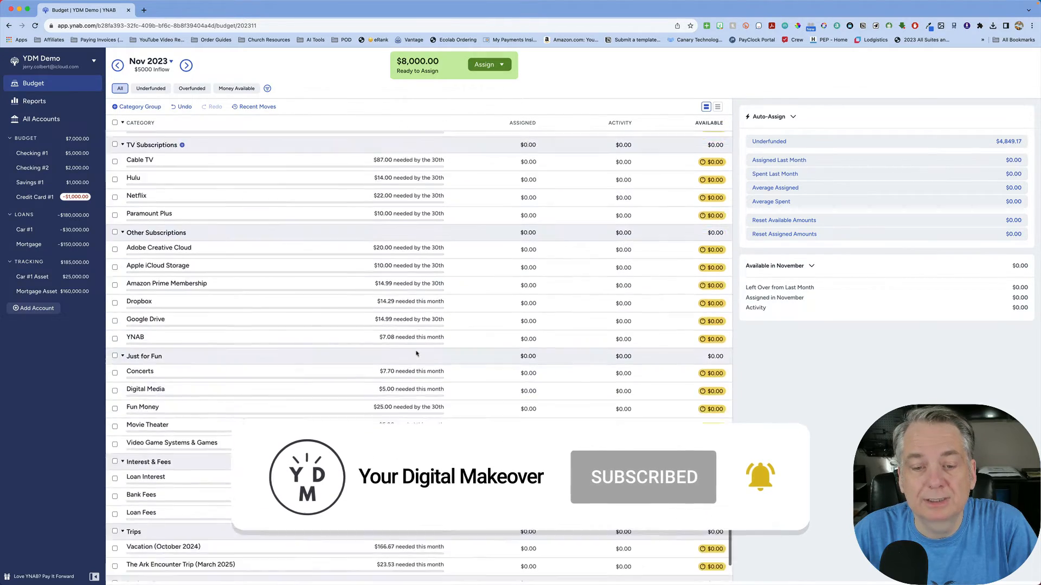
scroll(417, 353, up, 20)
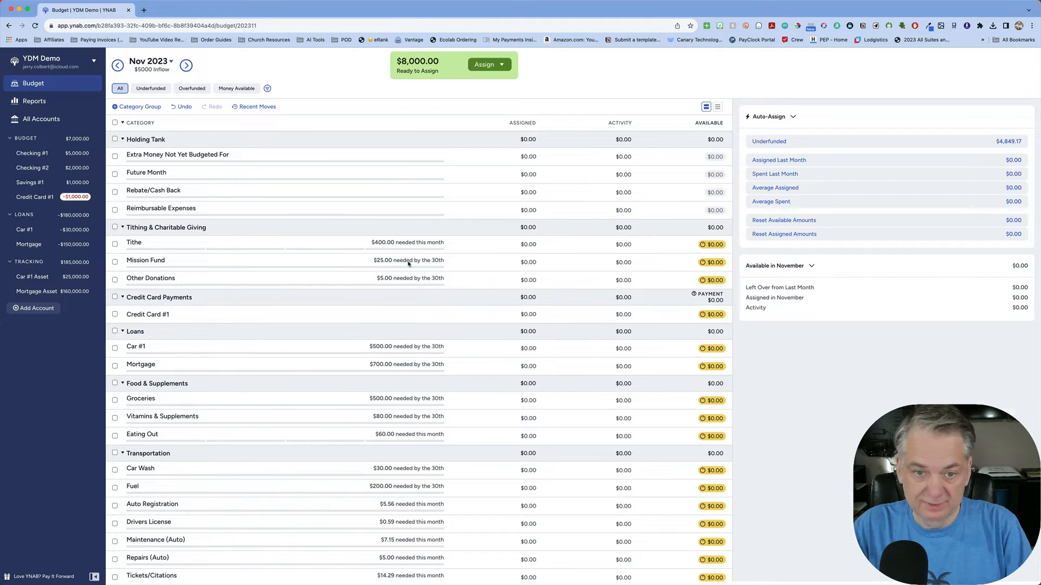
Examine the Mission Fund category's target details and review the targets of the other budget categories
click(409, 262)
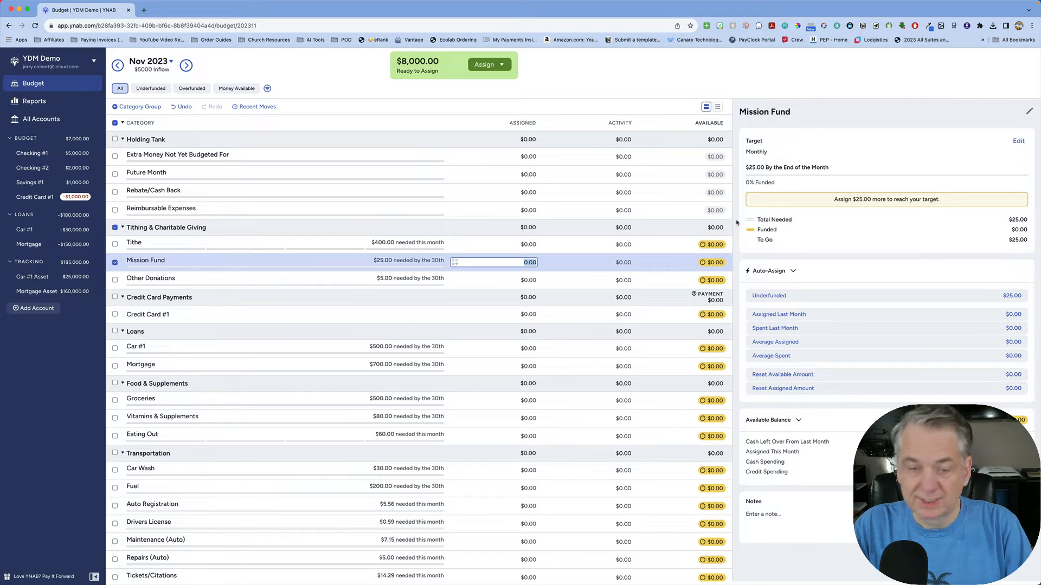
click(115, 263)
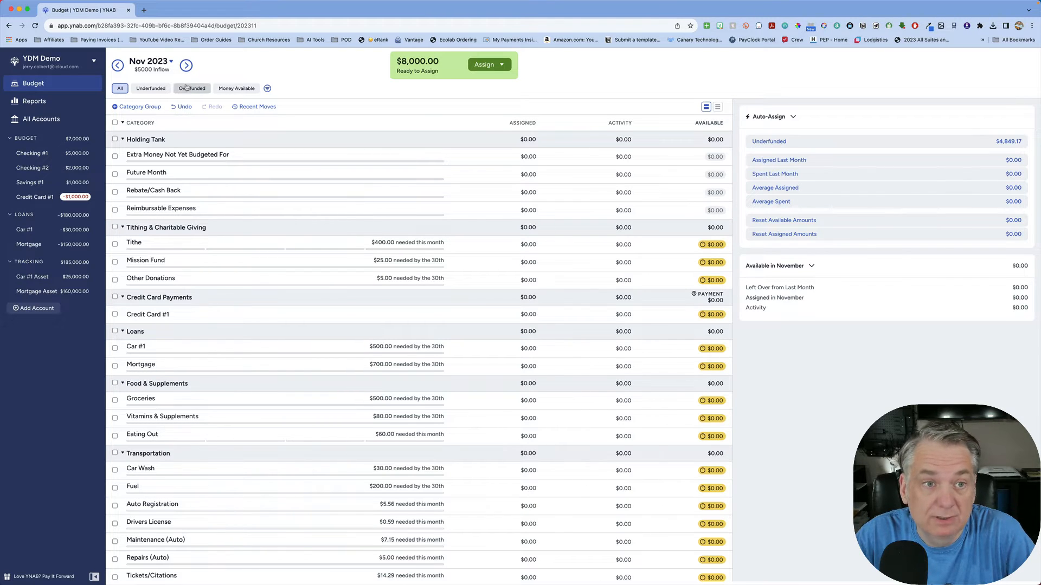
scroll(289, 256, down, 15)
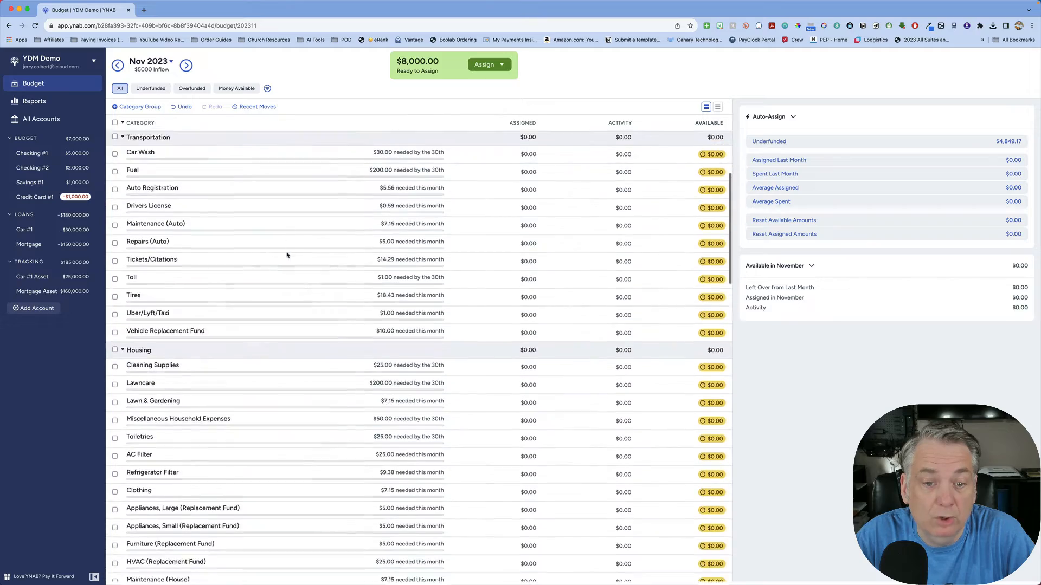
scroll(287, 255, down, 5)
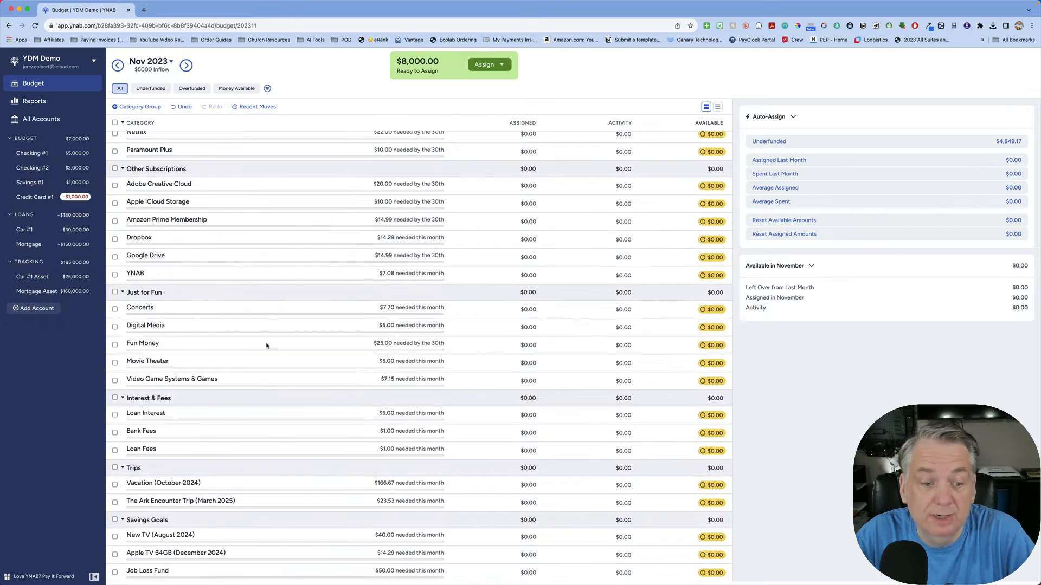
scroll(267, 346, up, 5)
scroll(267, 352, up, 15)
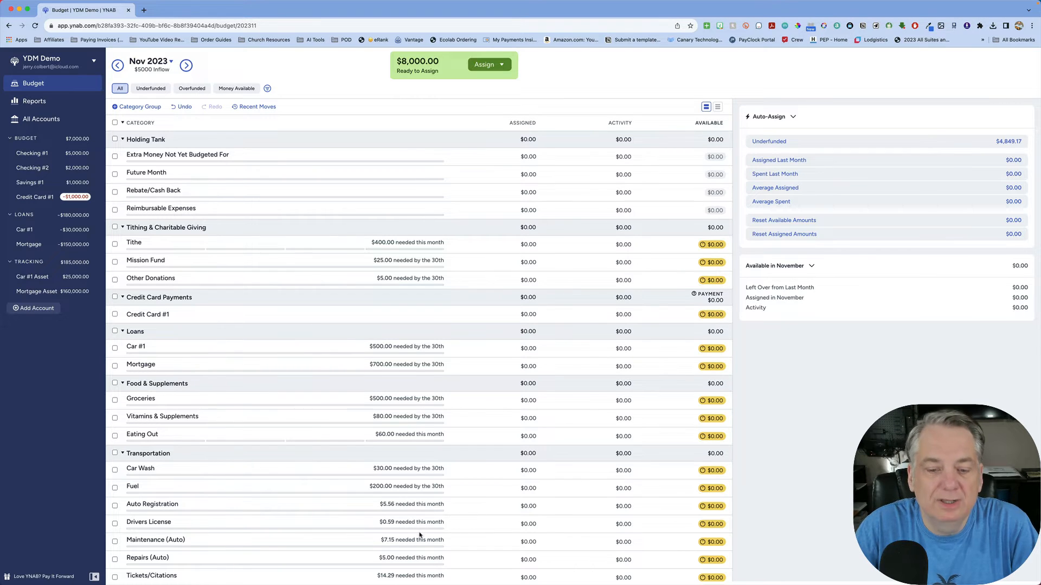
scroll(409, 418, down, 5)
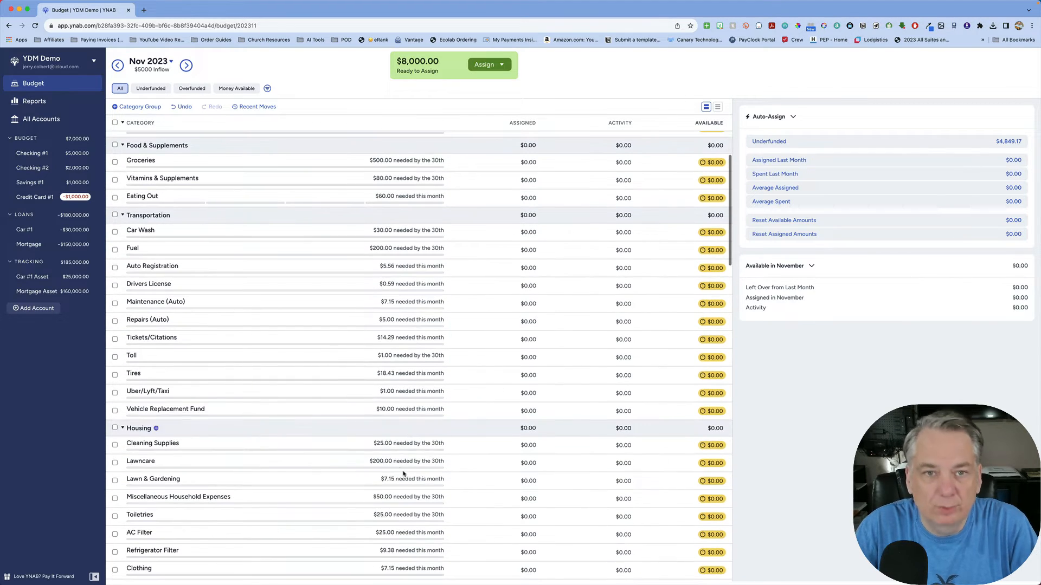
scroll(450, 412, up, 4)
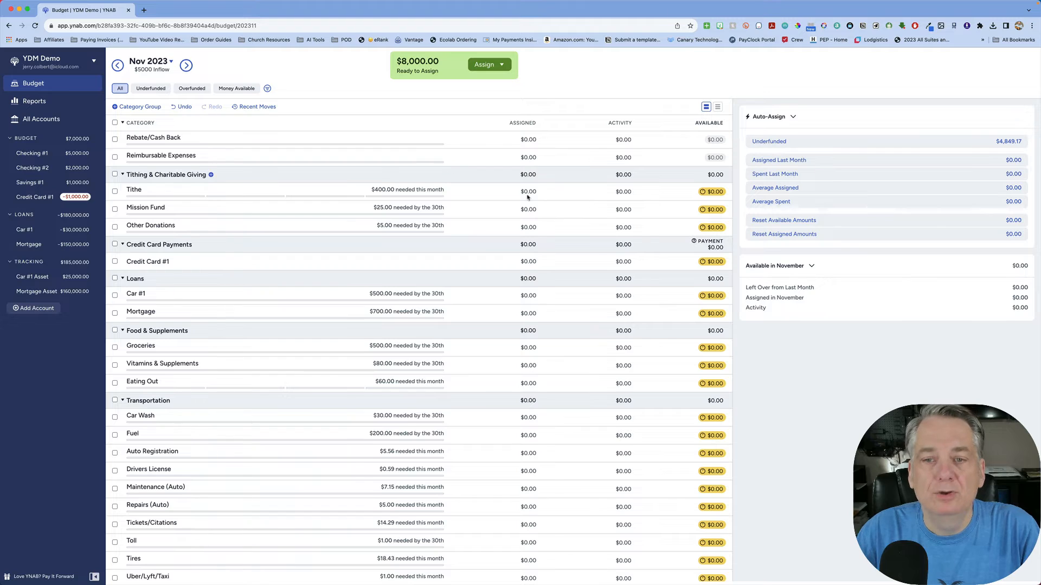
Assign $100 to Tithe, $25 to Mission Fund and $5 to Other Donations for November 2023
click(557, 195)
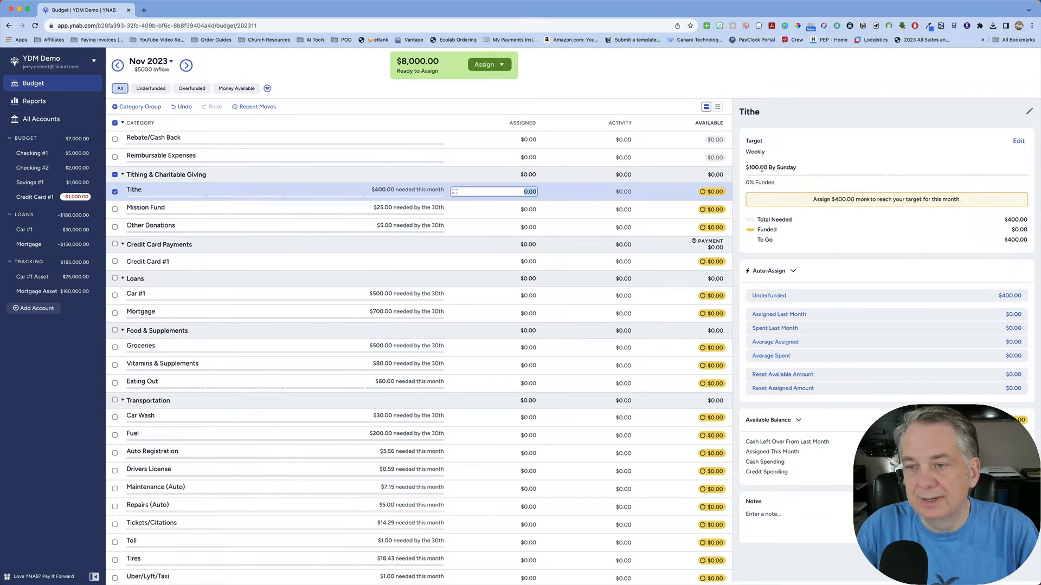
text(100)
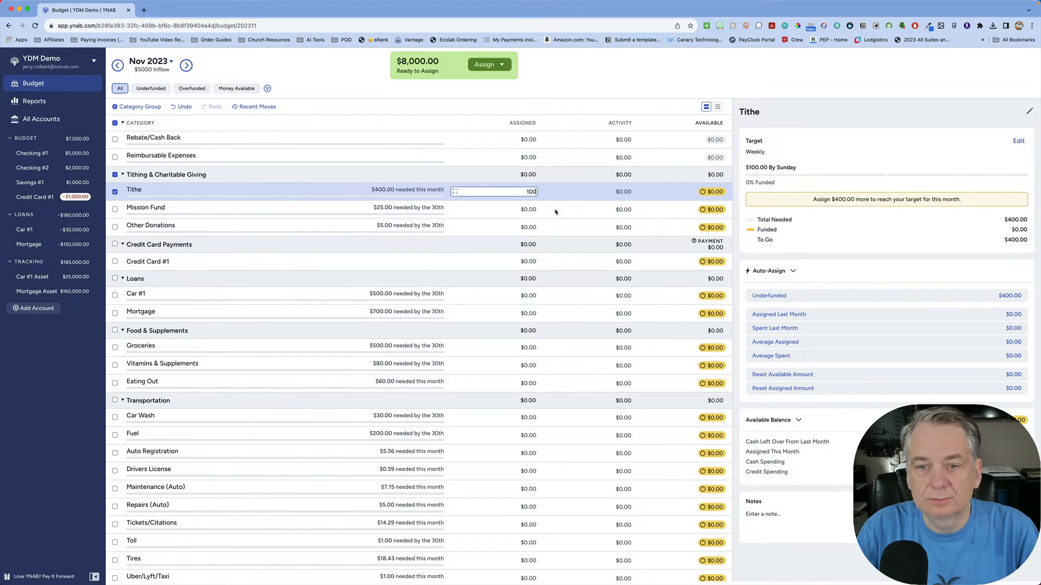
key(Return)
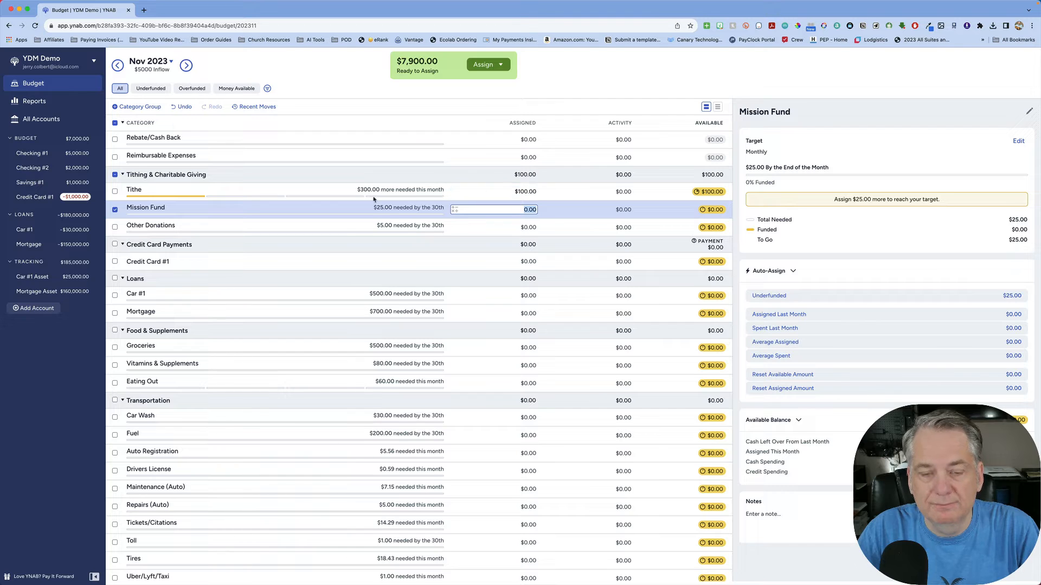
text(25)
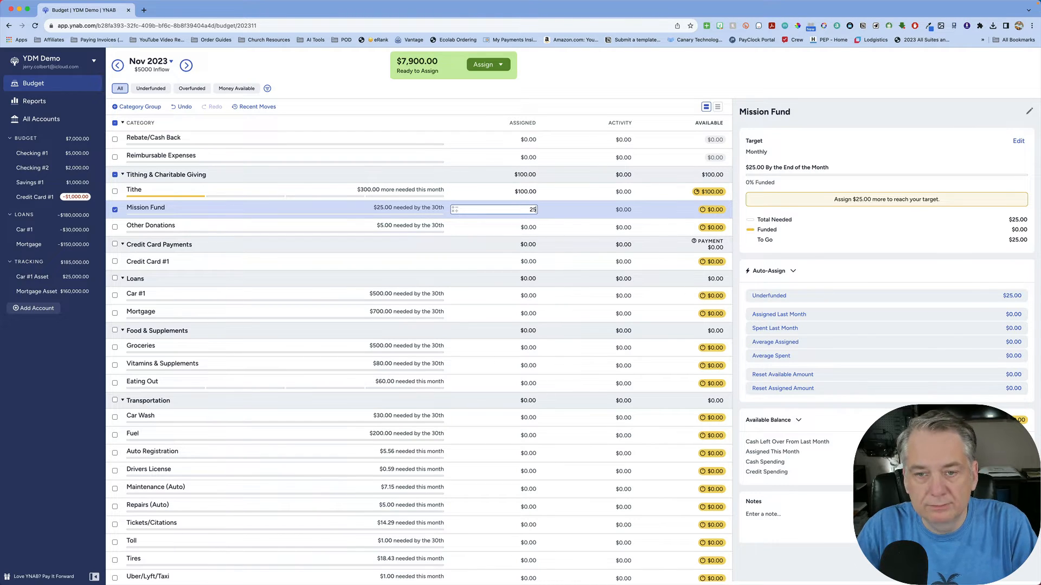
click(535, 228)
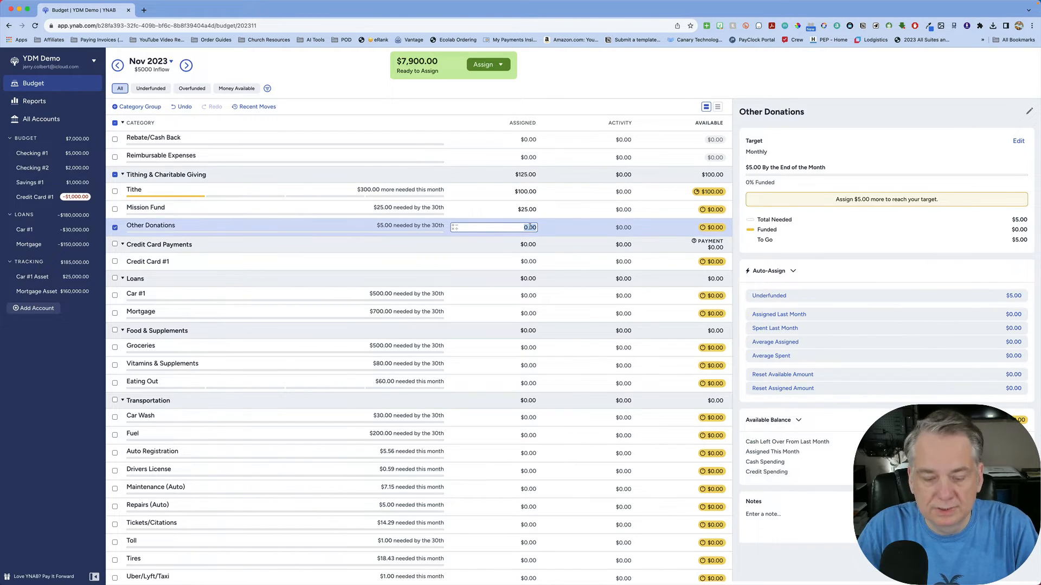
text(5)
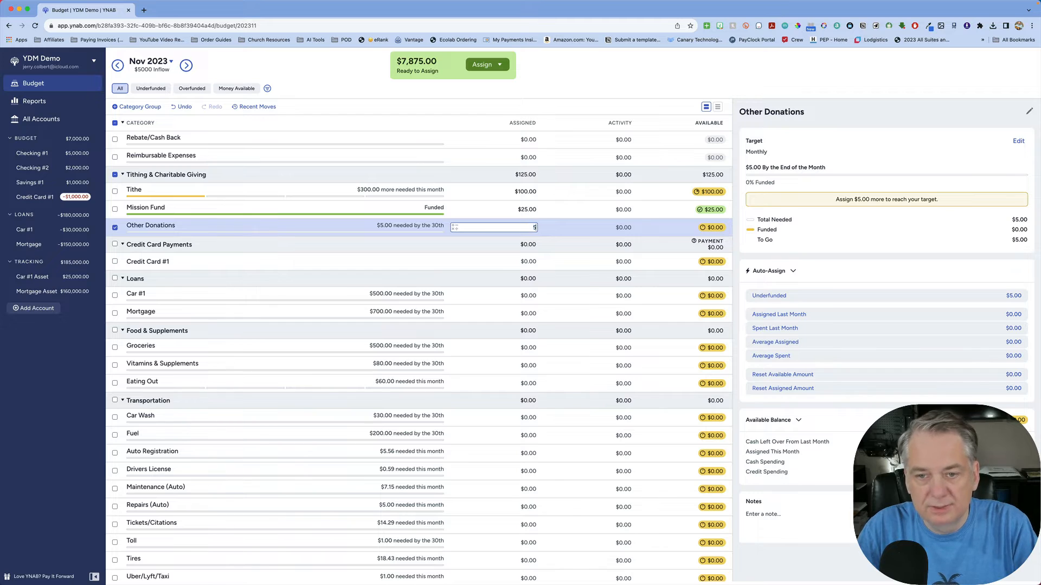
click(528, 296)
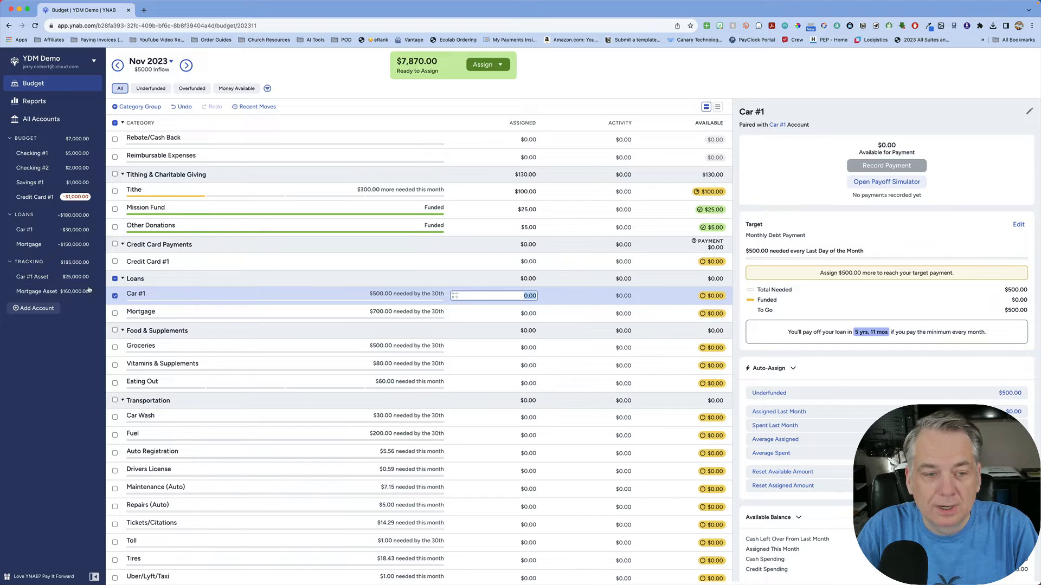
click(115, 297)
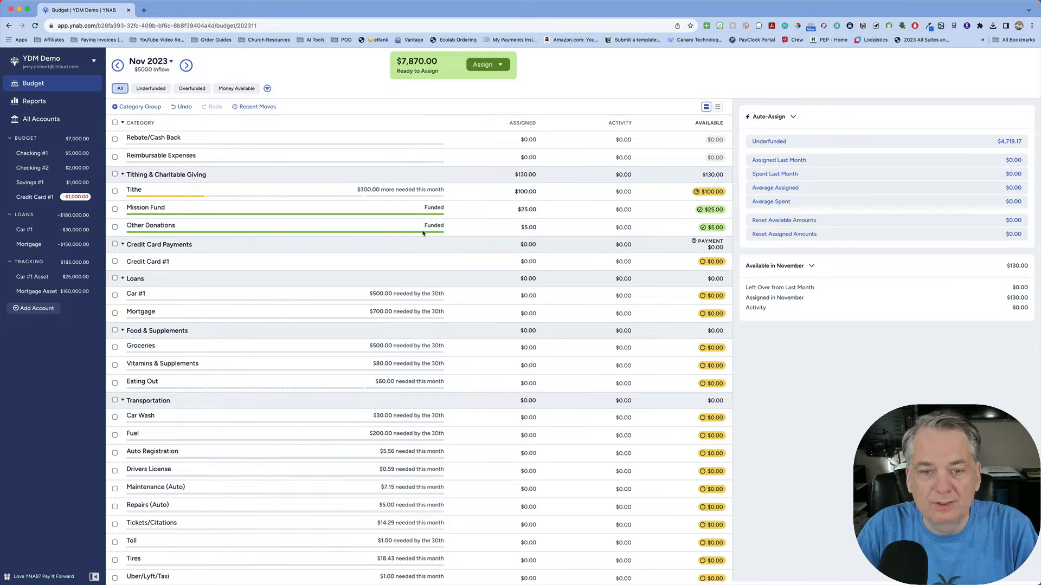
click(530, 297)
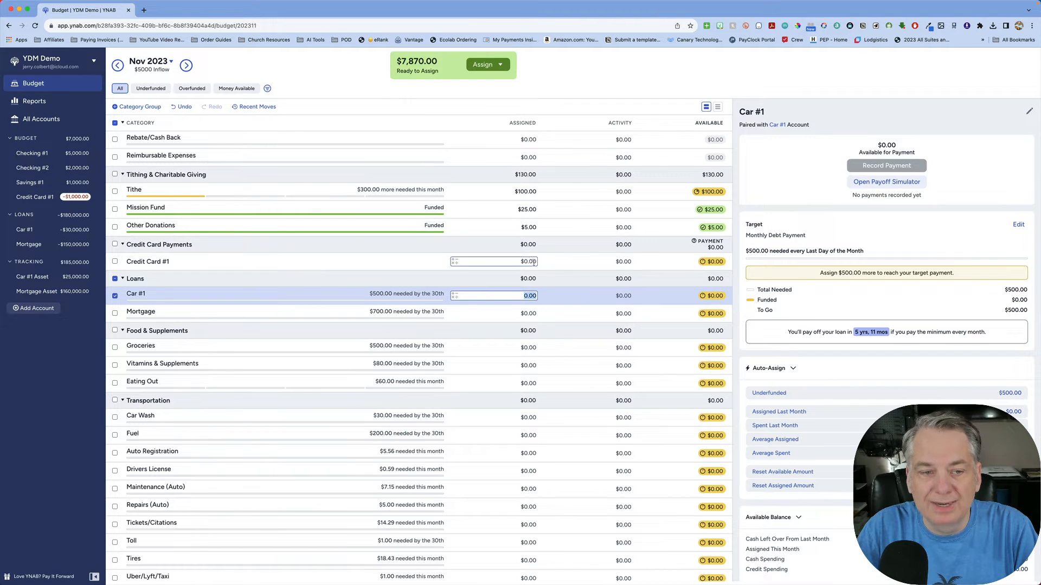
key(Escape)
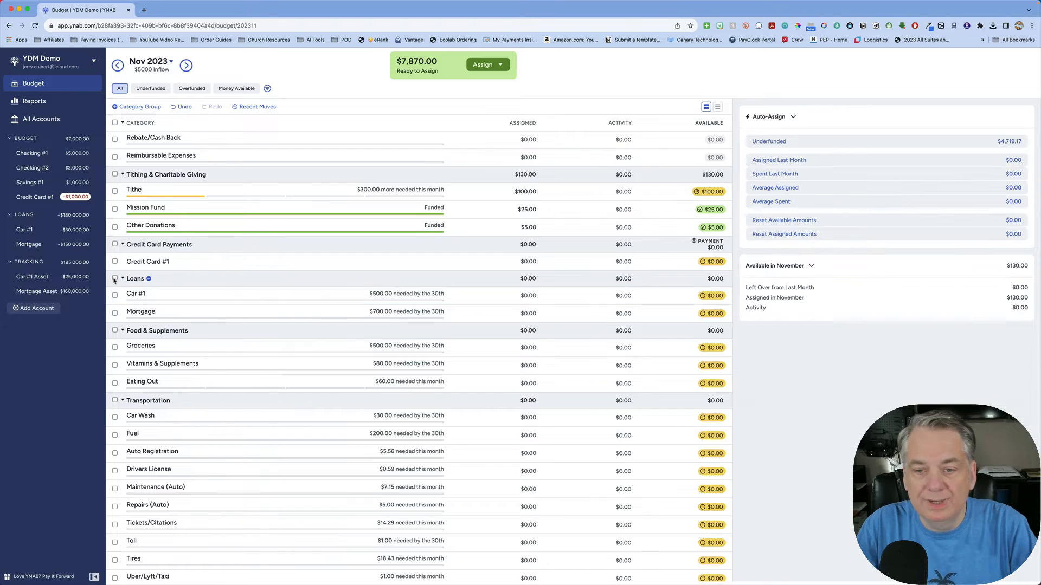
Clear the amounts assigned to Tithe, Mission Fund and Other Donations, and leave no category selected
click(527, 192)
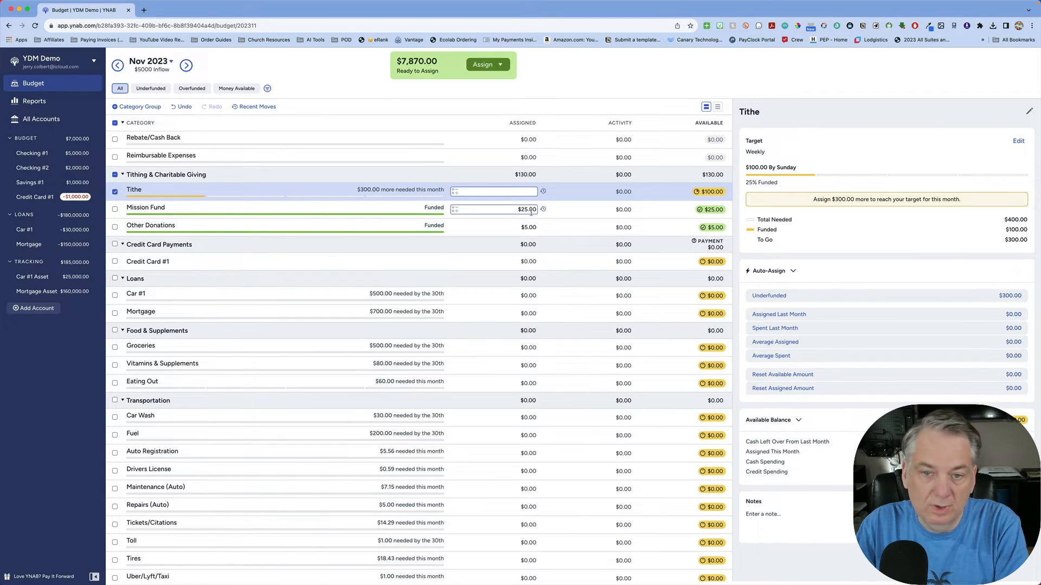
key(BackSpace)
click(529, 209)
key(BackSpace)
click(531, 227)
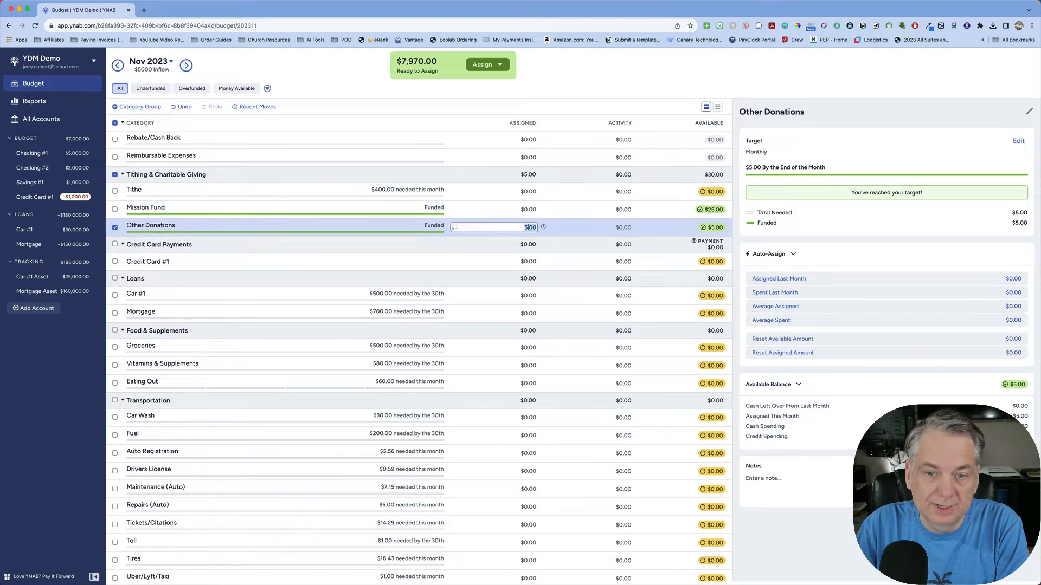
key(BackSpace)
click(530, 191)
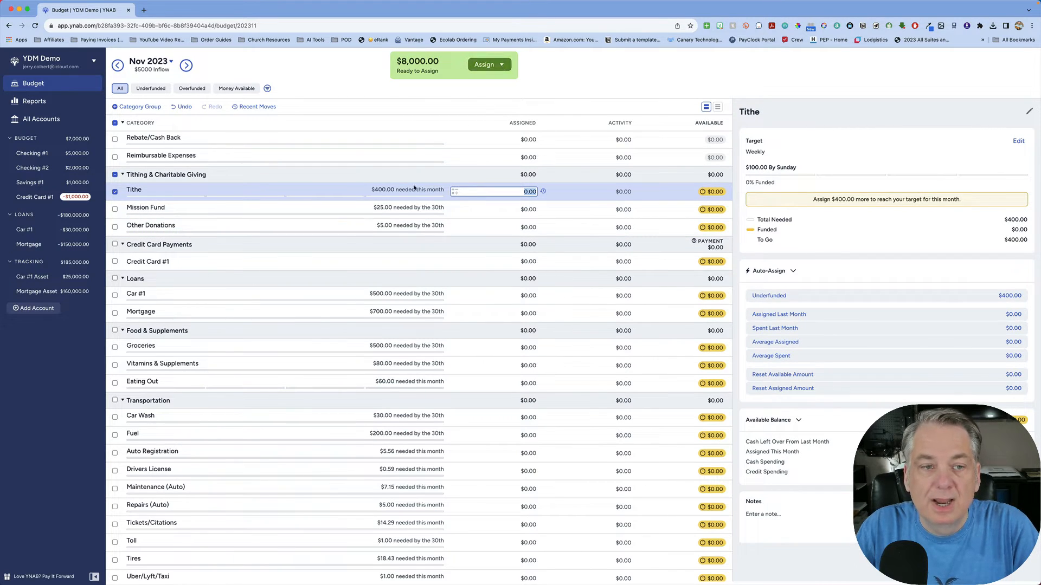
click(115, 192)
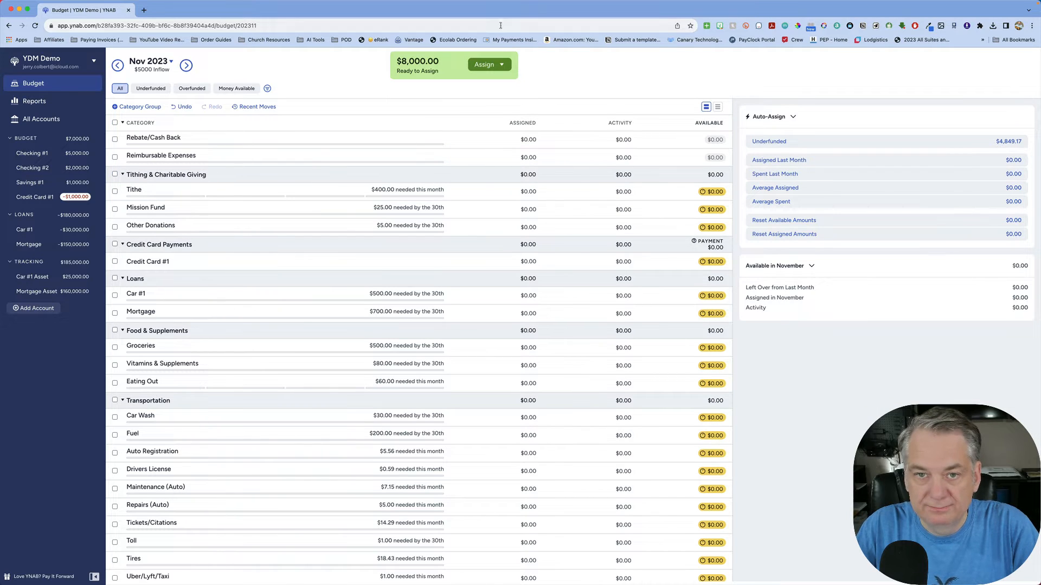
Review the automatic assignment options for the Ready to Assign money, including Underfunded, without applying any
click(502, 65)
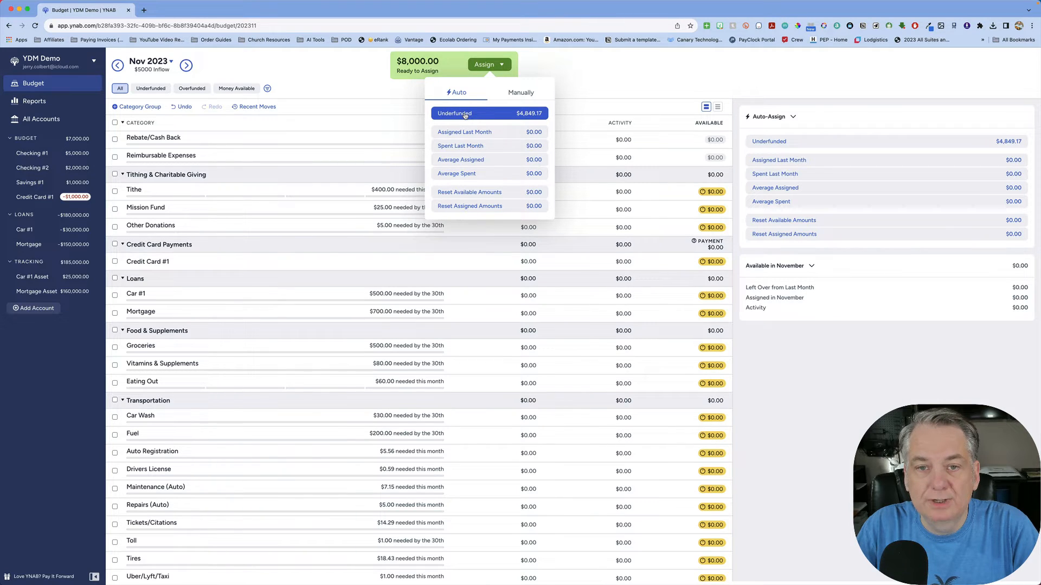
click(603, 79)
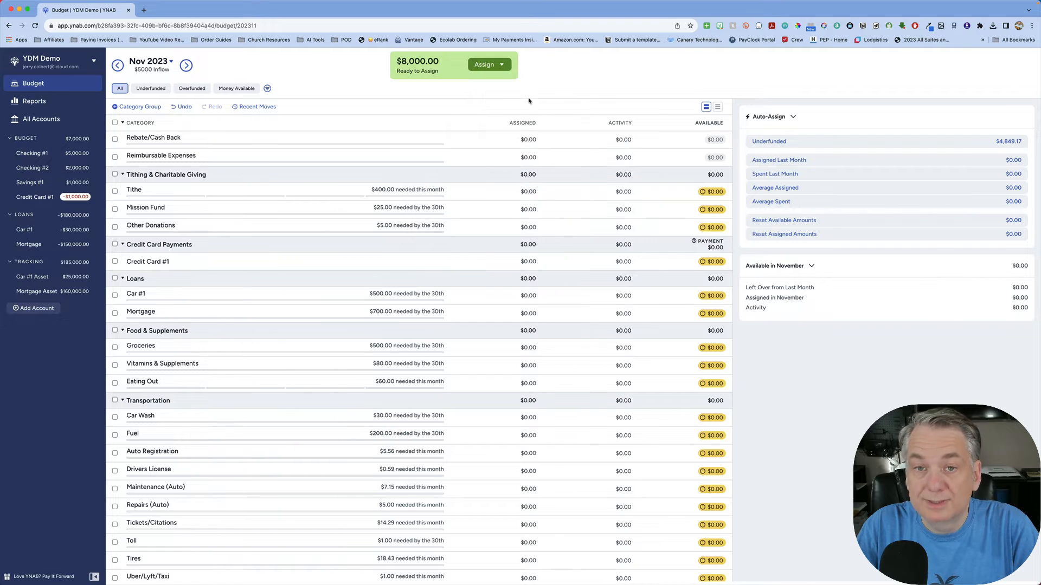
click(502, 65)
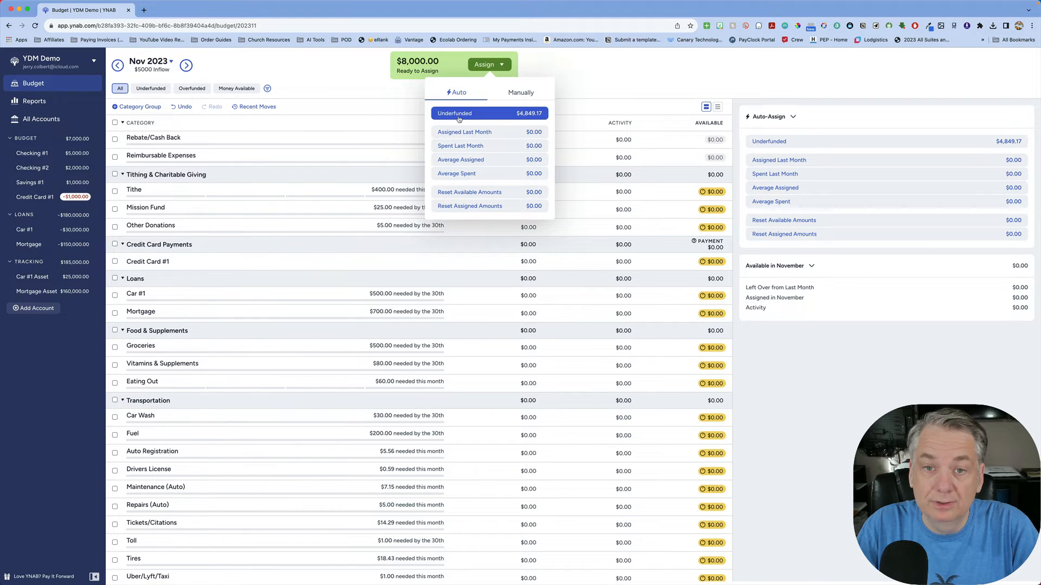
click(620, 84)
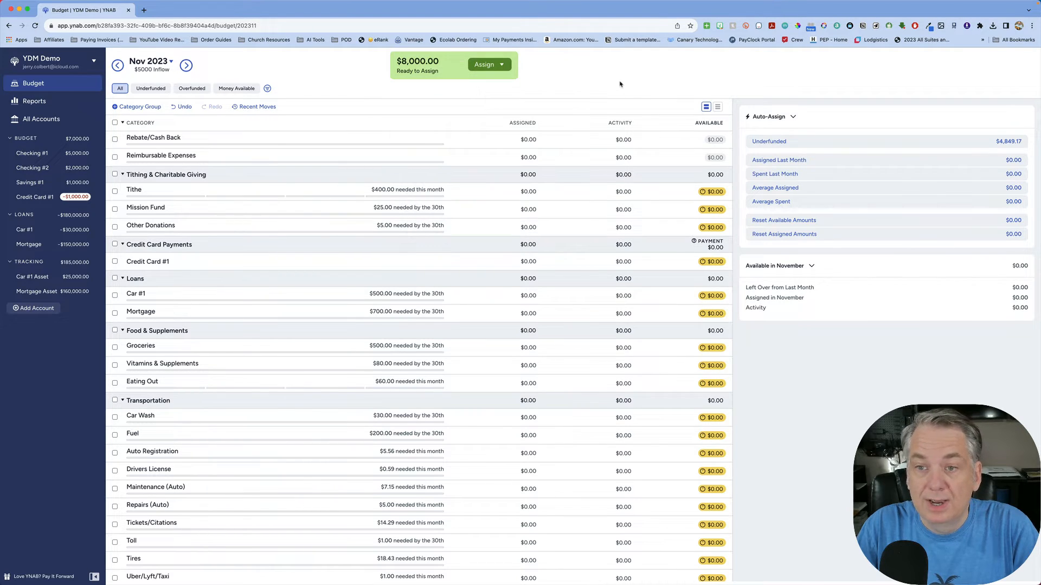
Review the automatic and manual ways of assigning the Ready to Assign money, including the list of target categories, without assigning anything
click(499, 67)
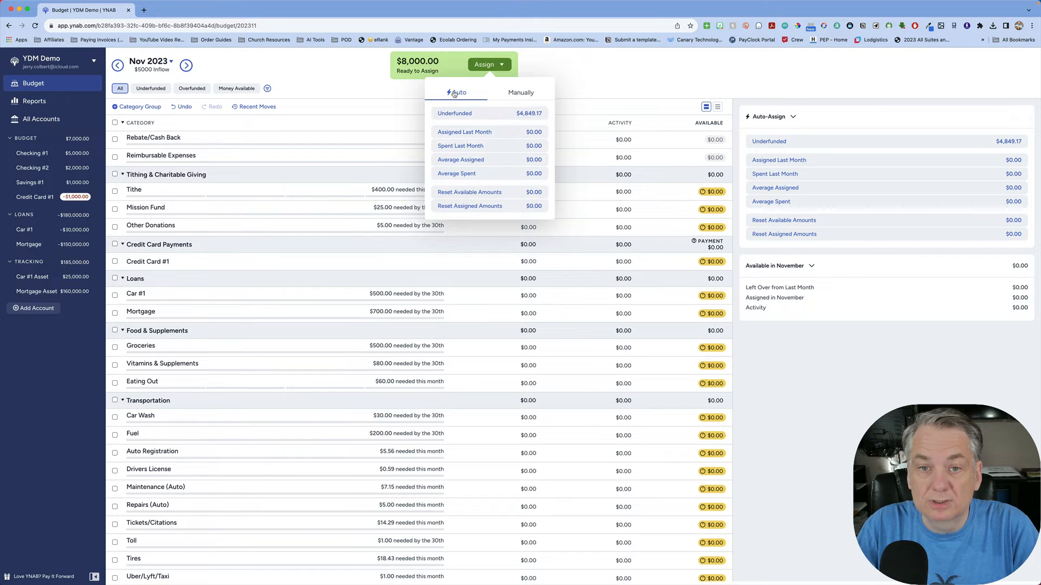
click(527, 95)
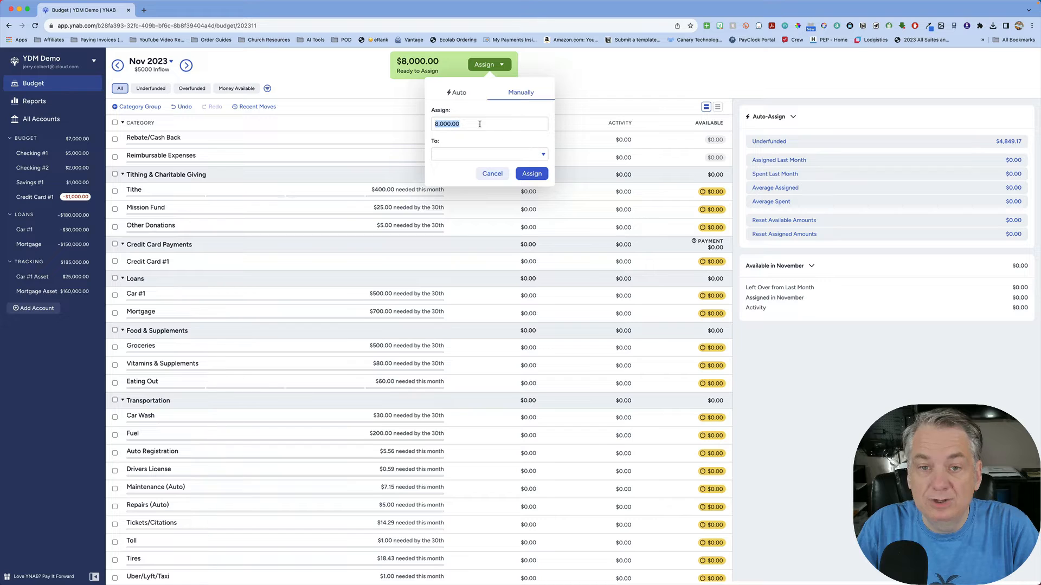
click(543, 155)
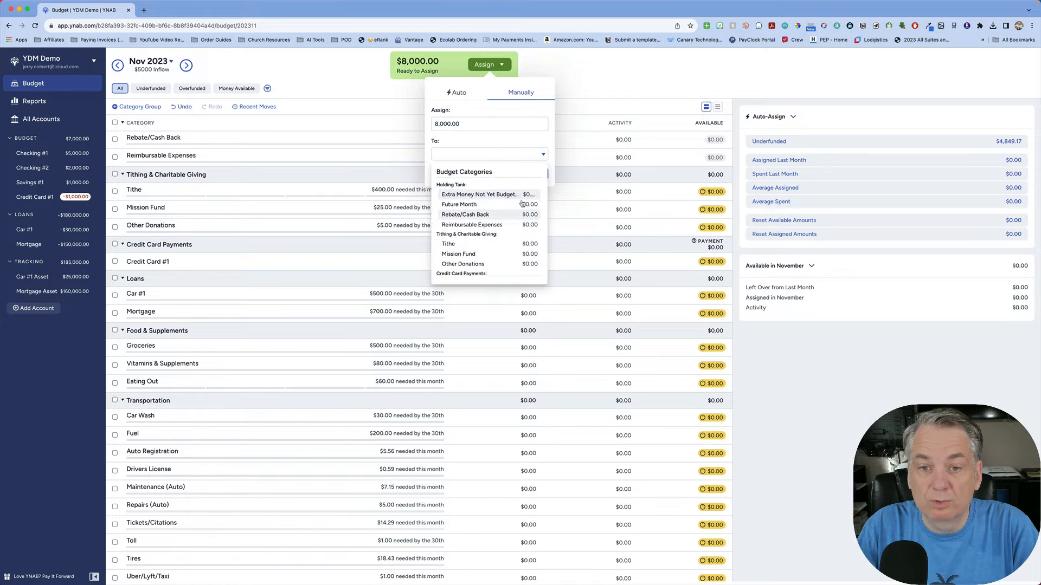
click(456, 92)
click(456, 92)
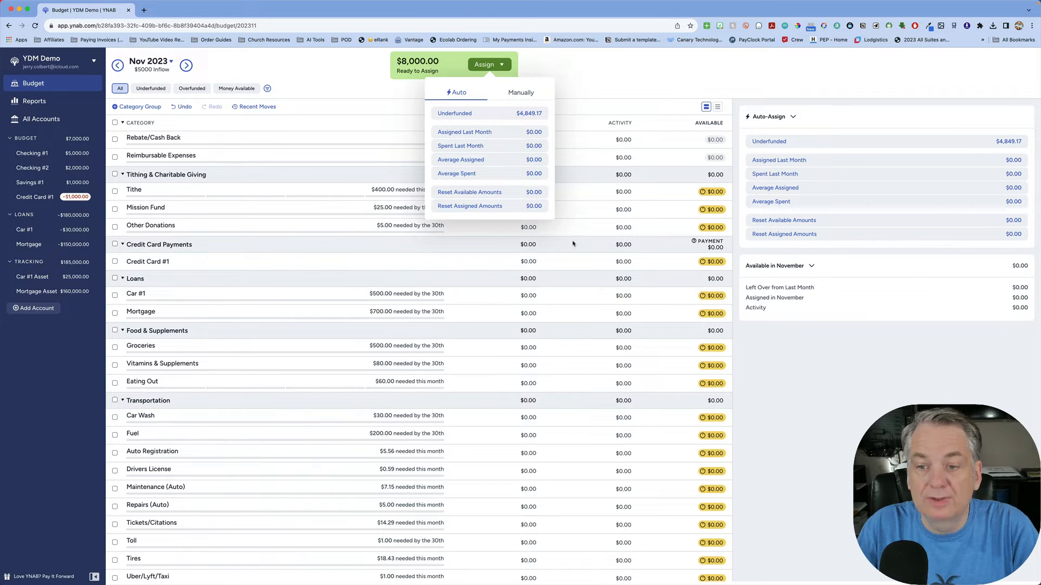
click(588, 83)
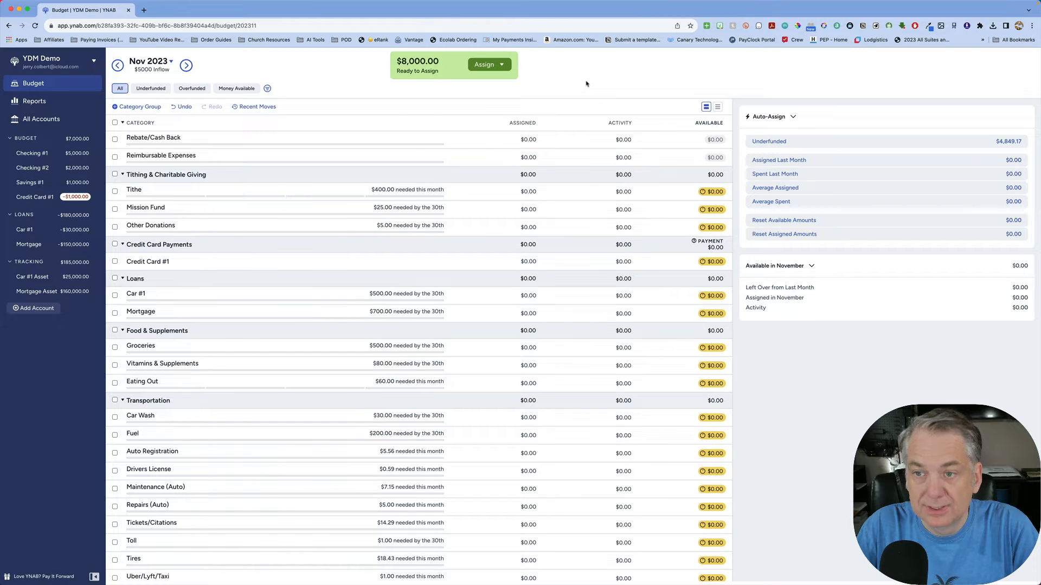
Compare the automatic assignment options for all categories with those for Mission Fund alone, leaving no category selected
click(115, 123)
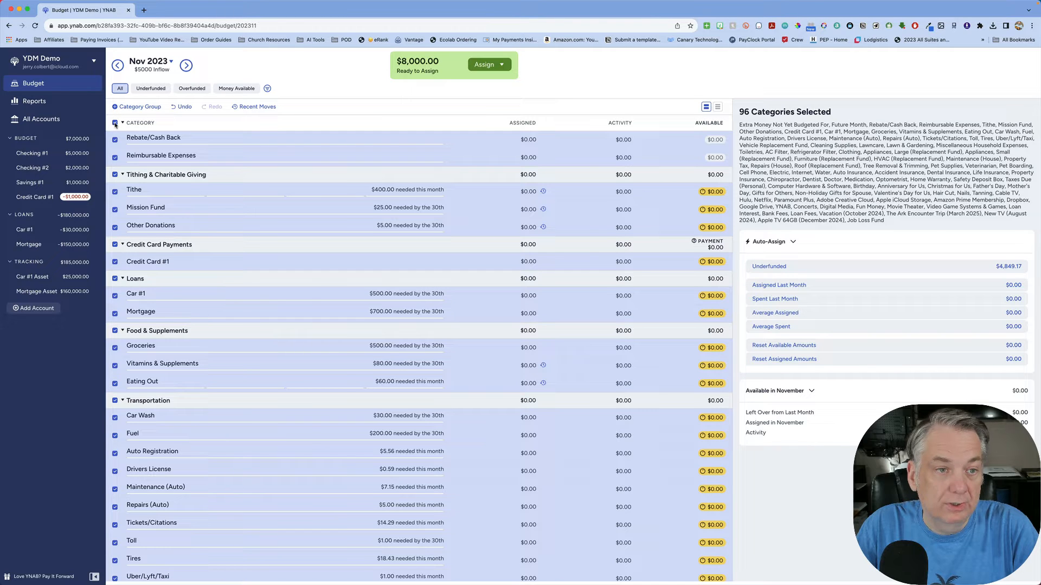
click(115, 123)
click(220, 209)
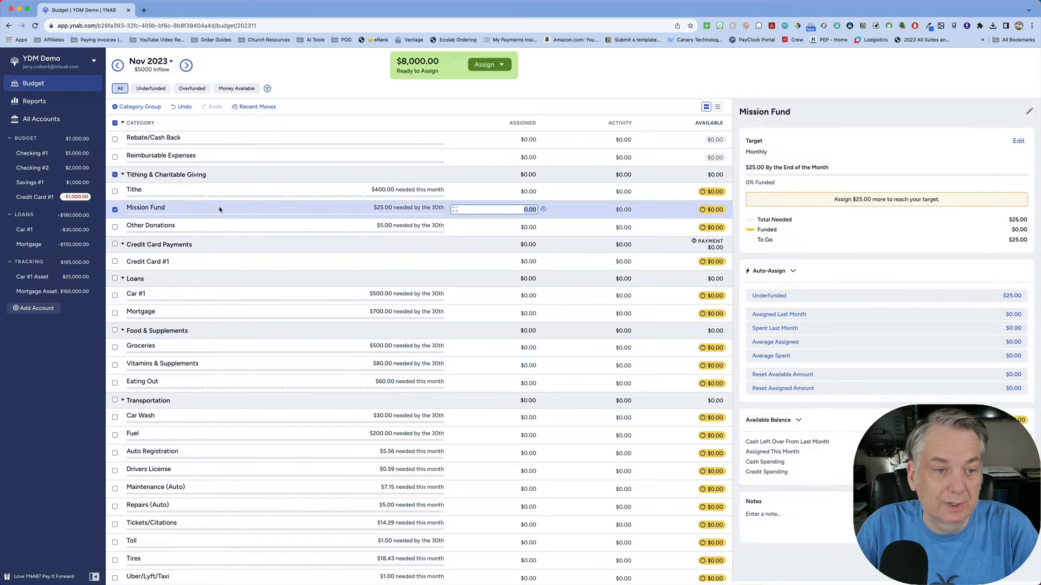
click(116, 211)
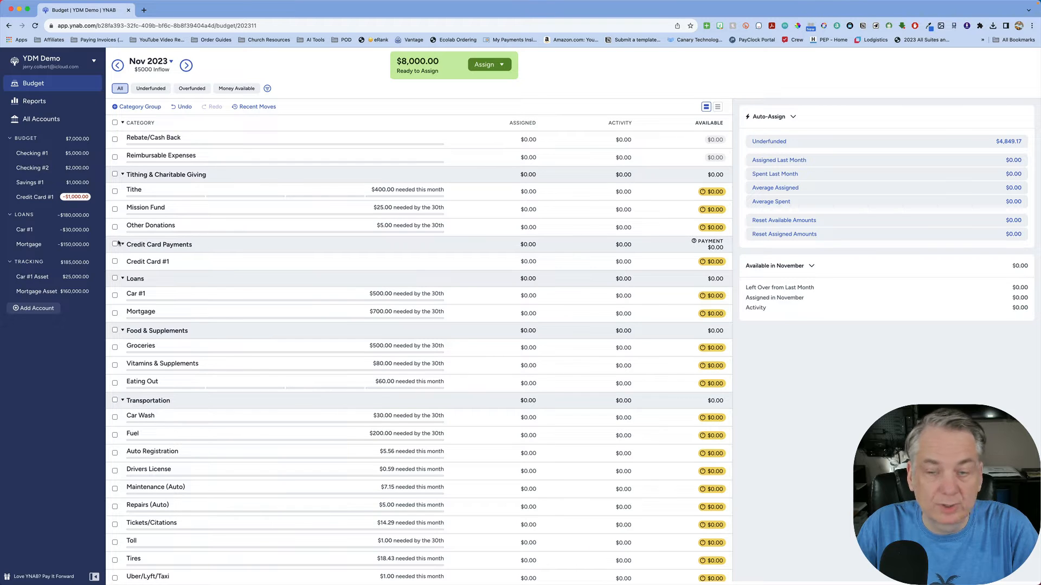
Preview the Underfunded automatic assignment for all November 2023 categories through the end of the list and assign the money
click(774, 143)
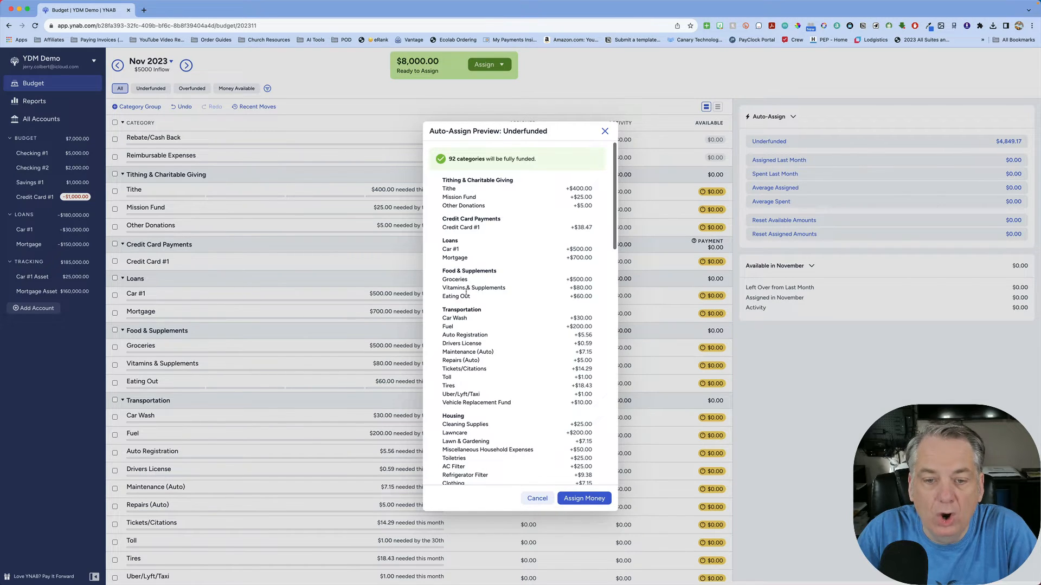
scroll(464, 291, down, 3)
scroll(488, 340, down, 5)
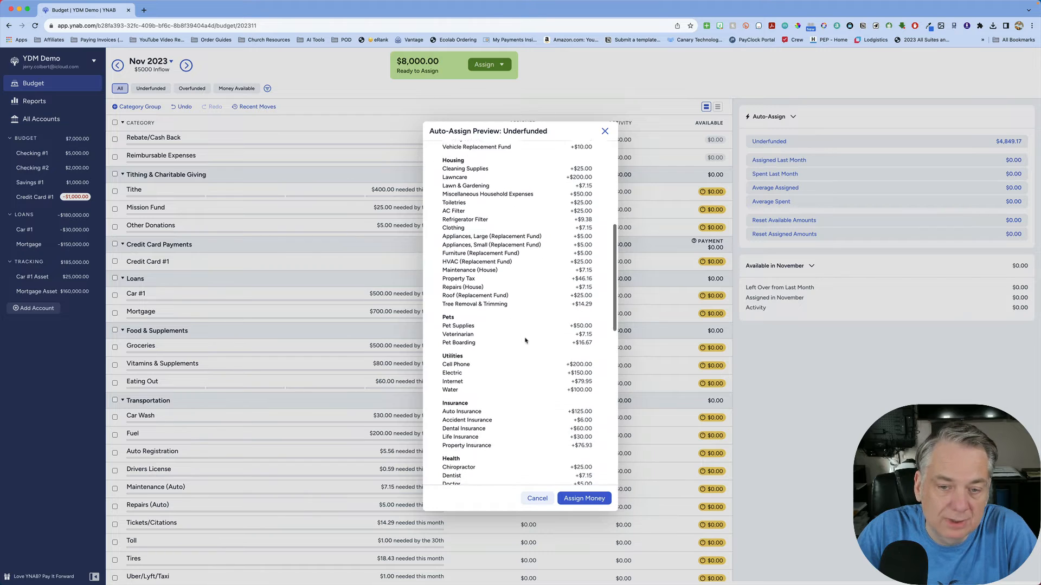
scroll(525, 340, down, 6)
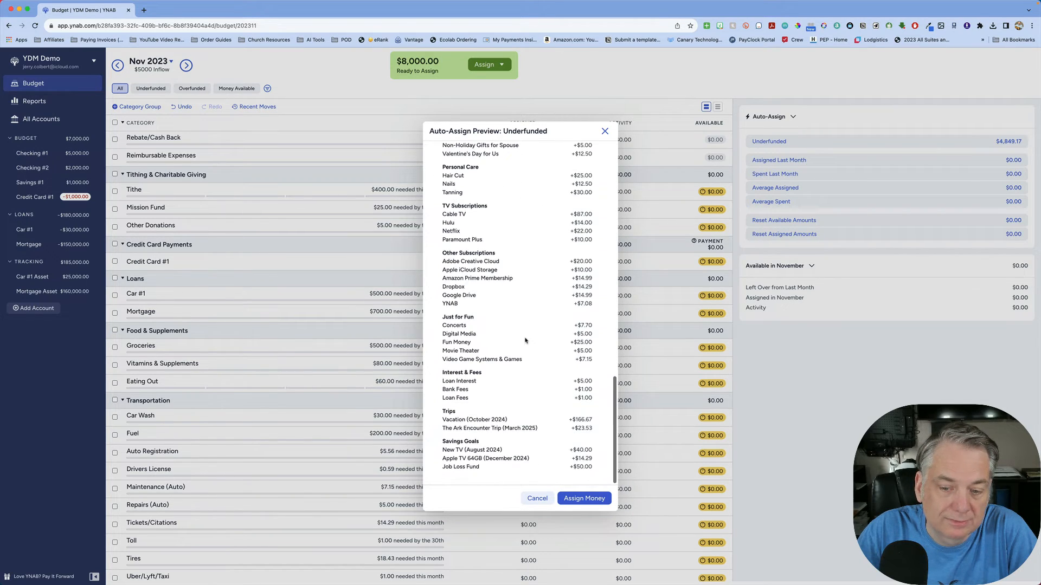
click(586, 504)
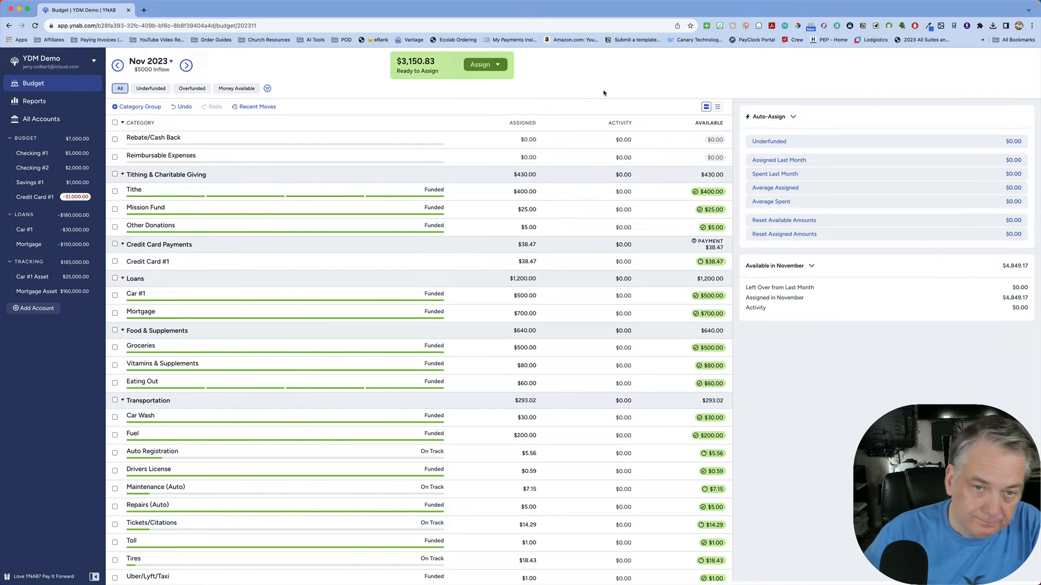
Check the December 2023 budget's targets and underfunded amount, and return to November 2023
scroll(578, 205, up, 2)
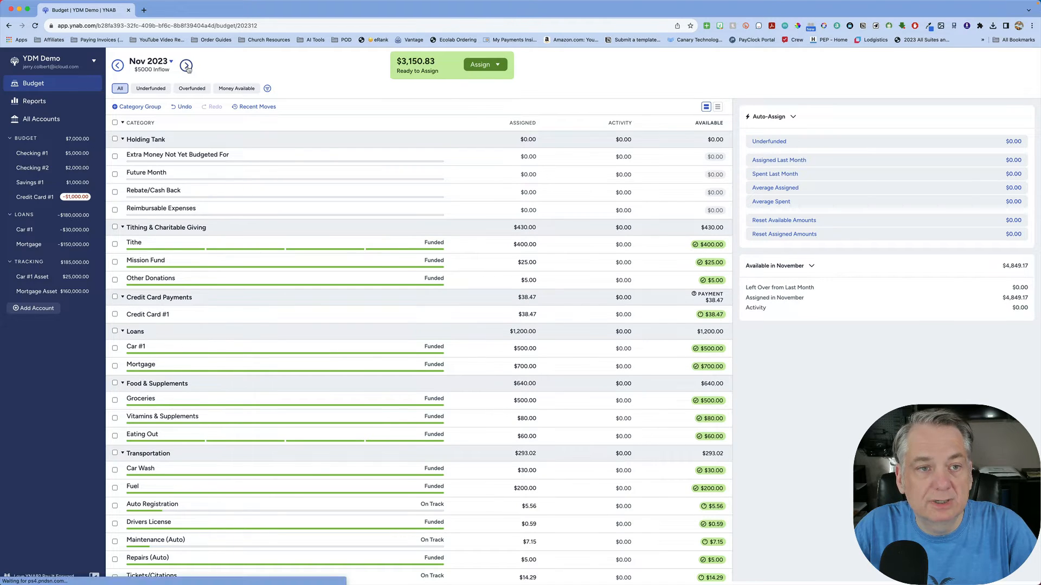
click(187, 66)
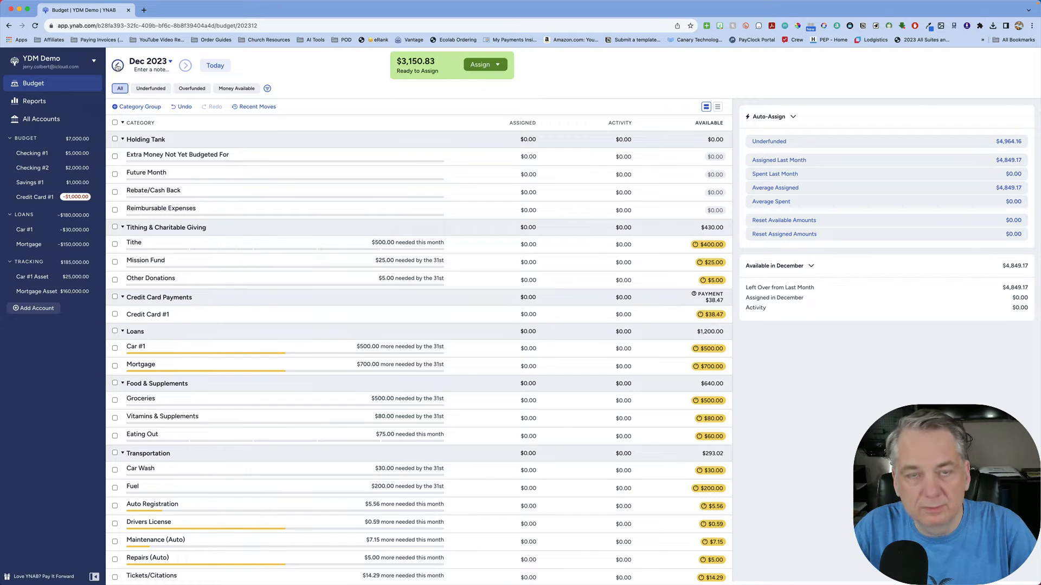
click(117, 66)
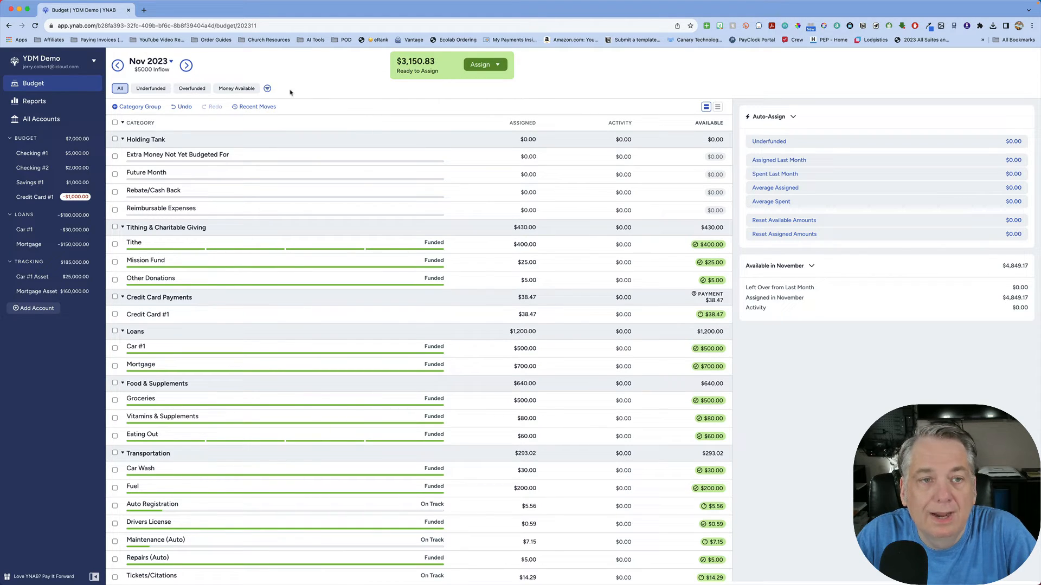
Add the note "$5000 Inflow" to the December 2023 budget month
click(186, 66)
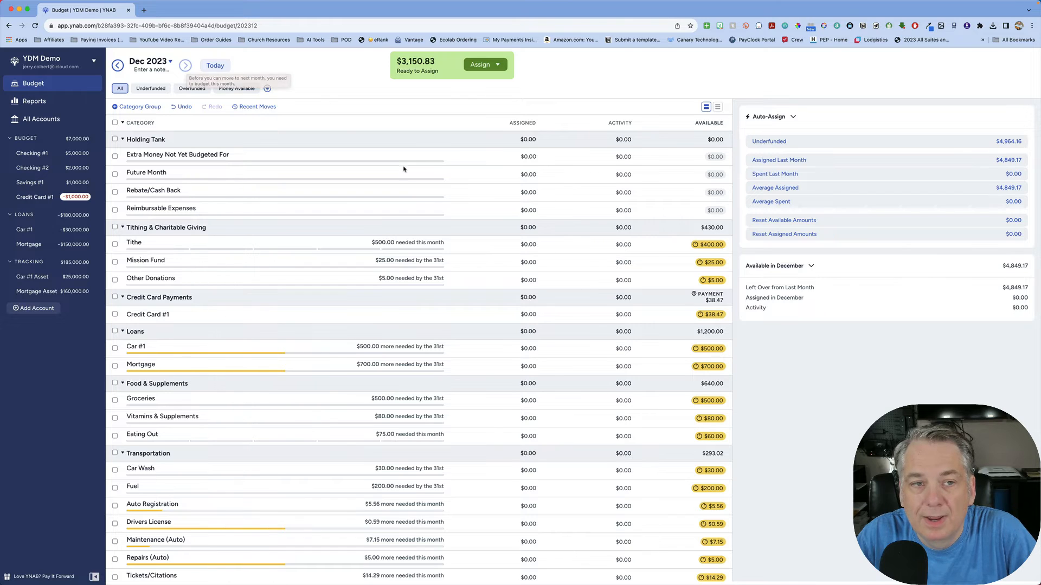
click(147, 71)
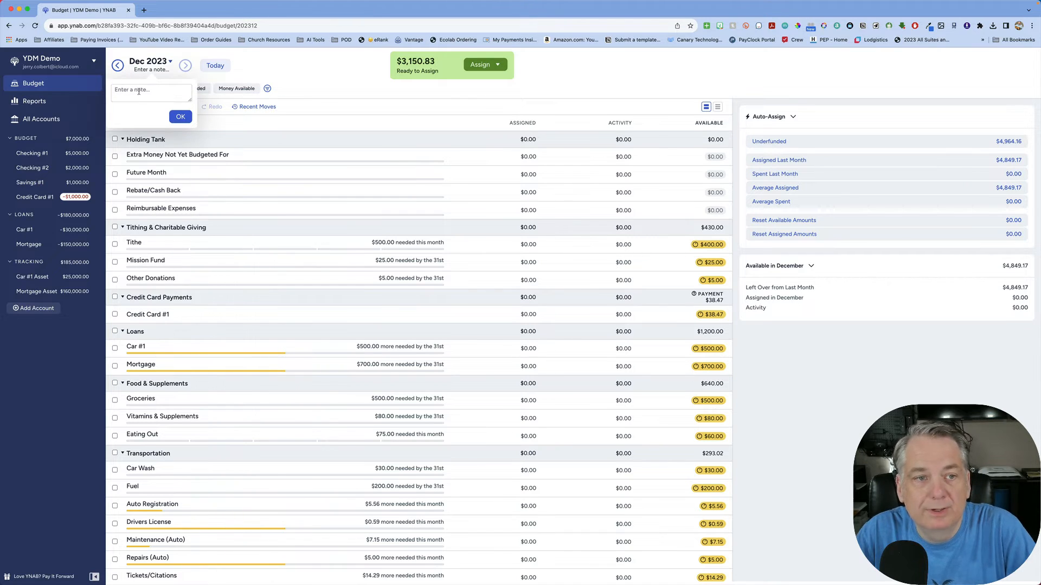
text($5)
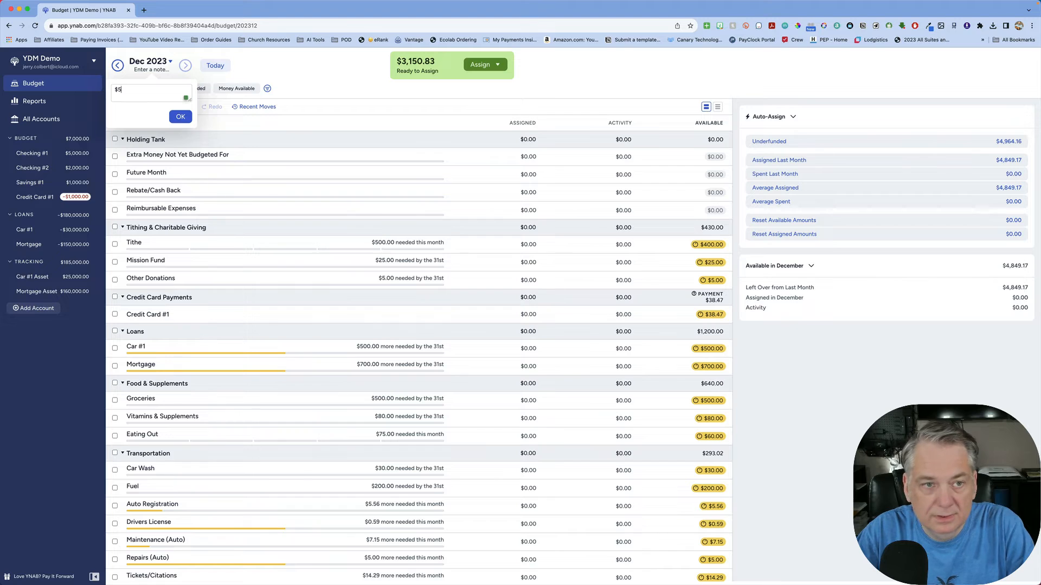
text(000 Inflow)
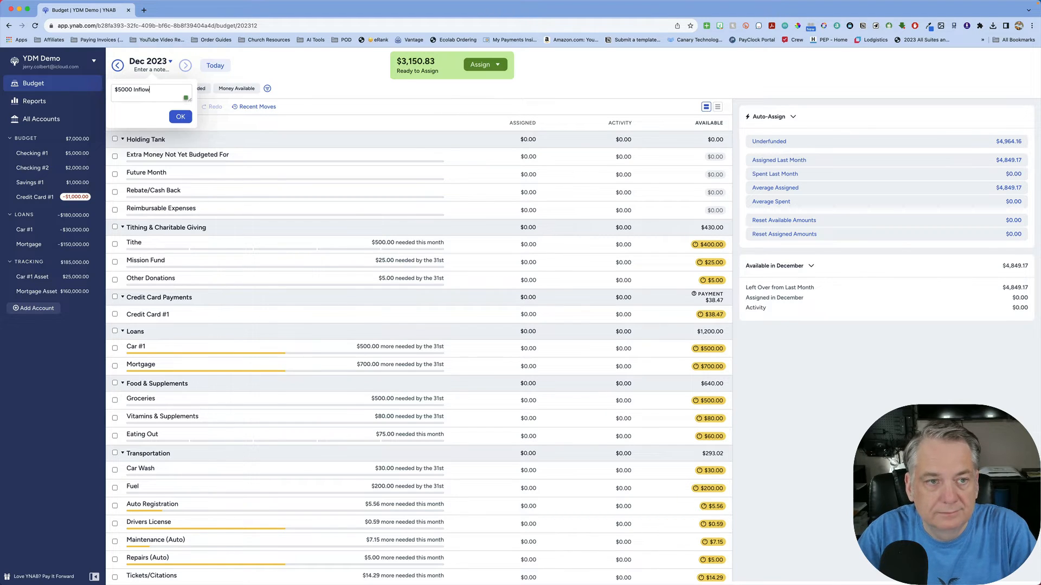
click(180, 117)
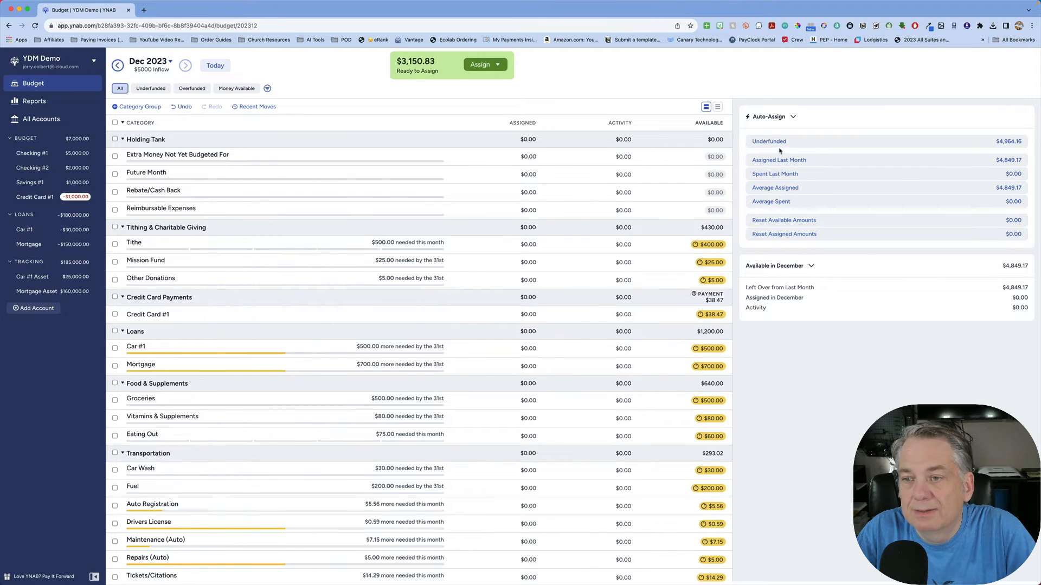
Assign $1,000 to Credit Card #1 in the November 2023 budget and leave no category selected
click(1012, 143)
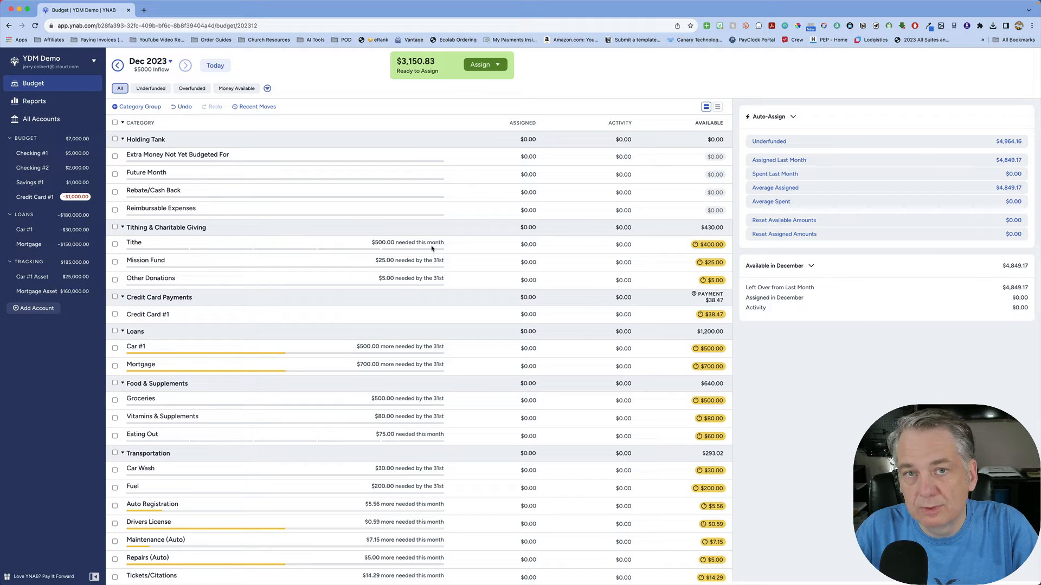
click(118, 66)
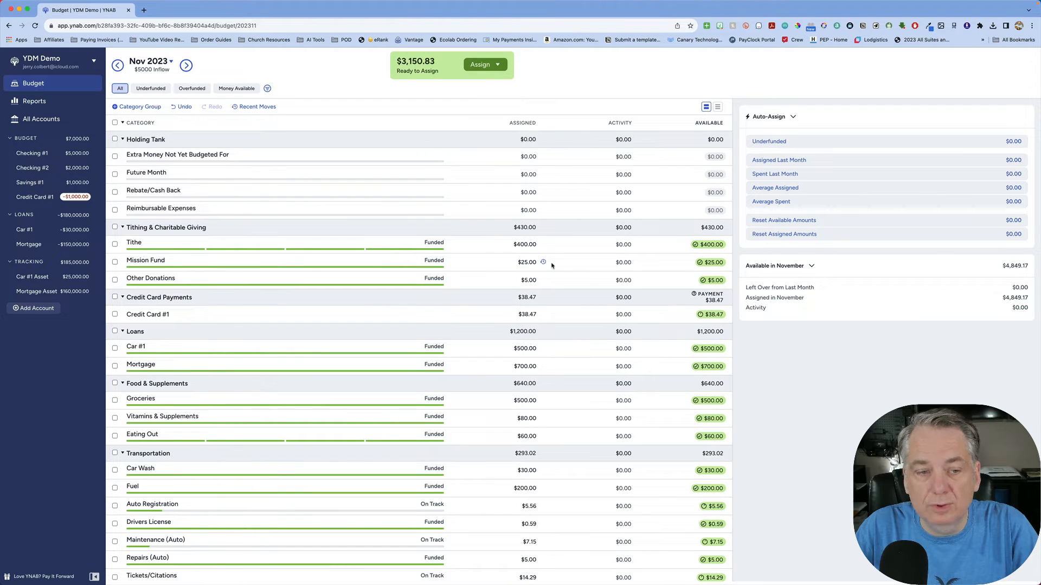
click(518, 317)
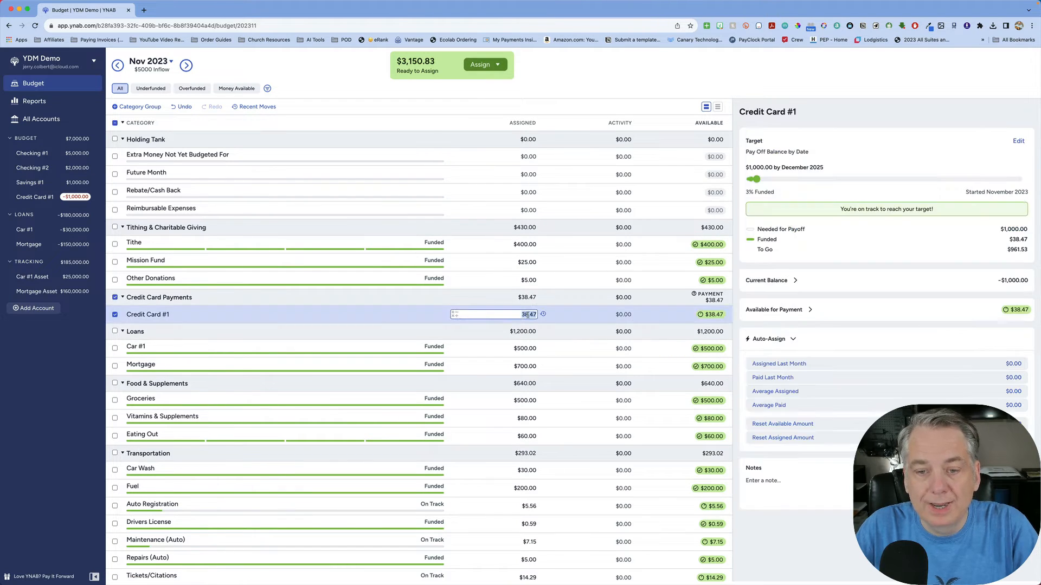
text(1000)
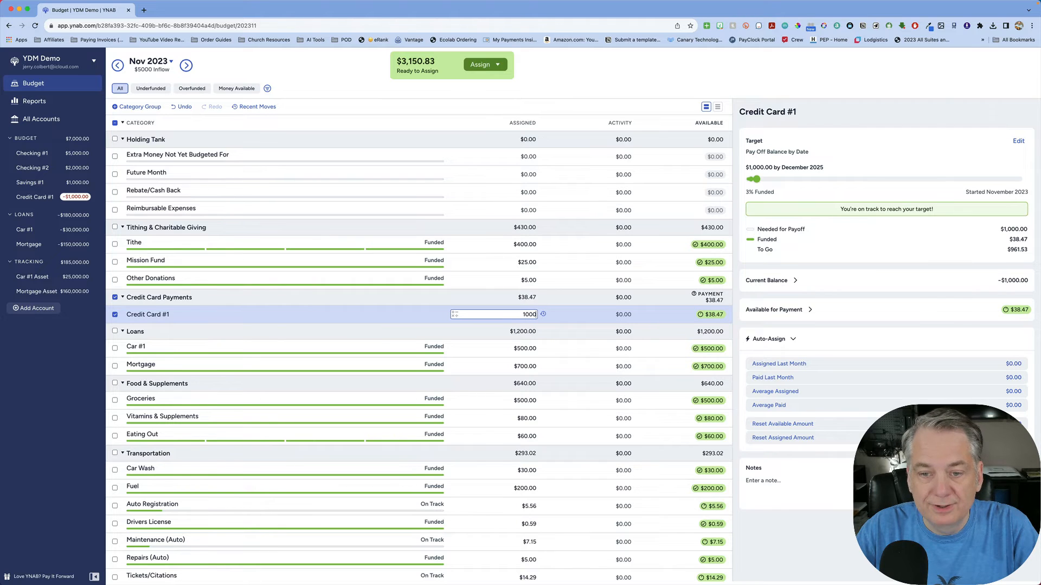
key(Return)
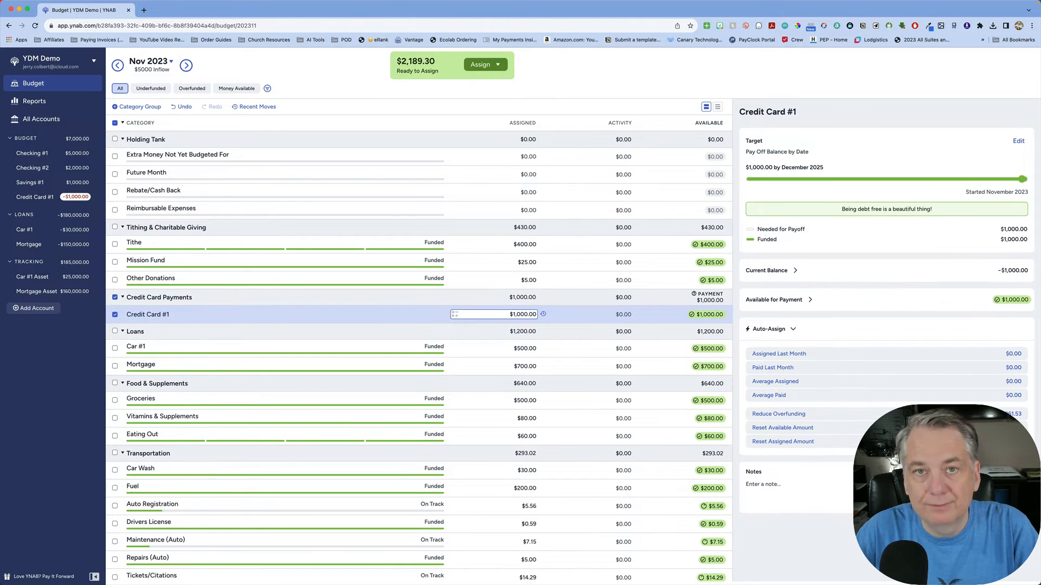
click(116, 315)
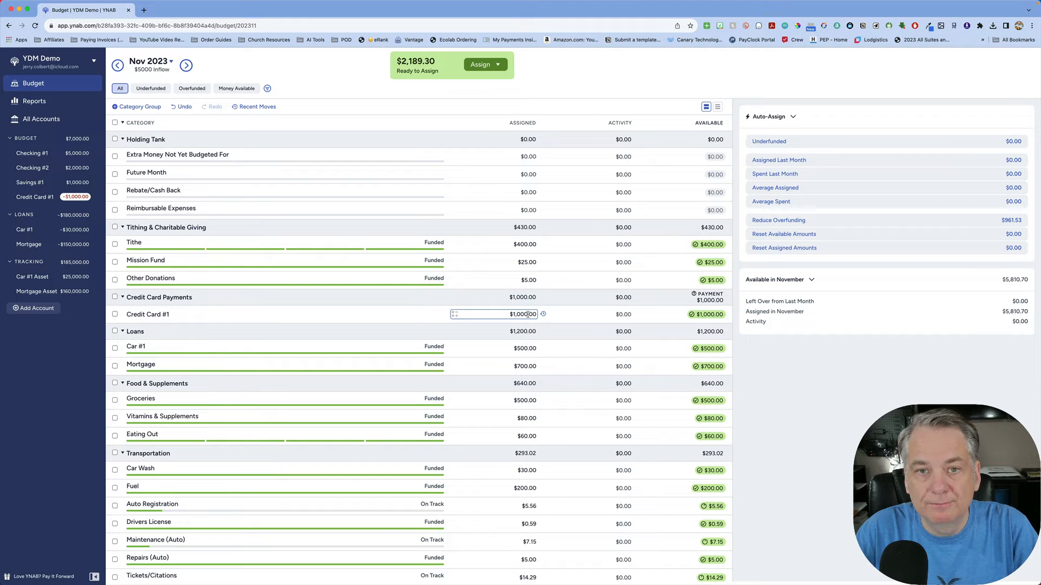
Assign the remaining money to the December 2023 categories with the Underfunded automatic assignment
click(187, 65)
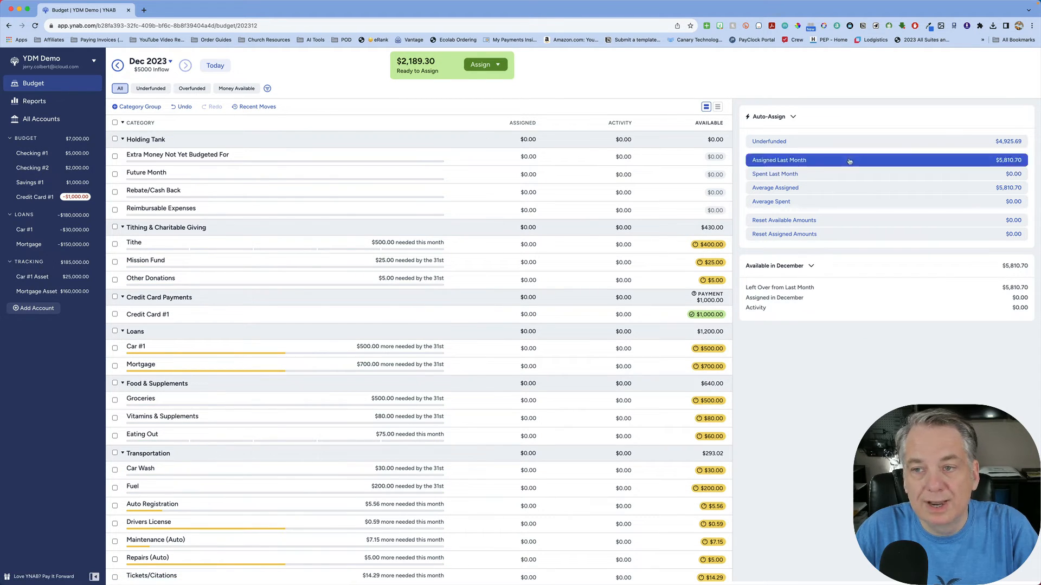
click(769, 143)
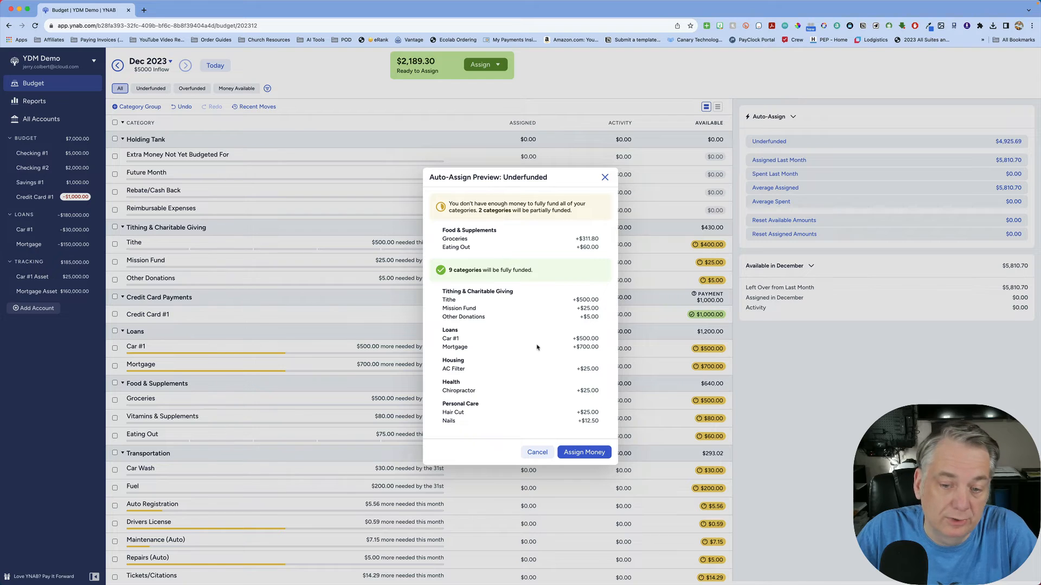
click(583, 454)
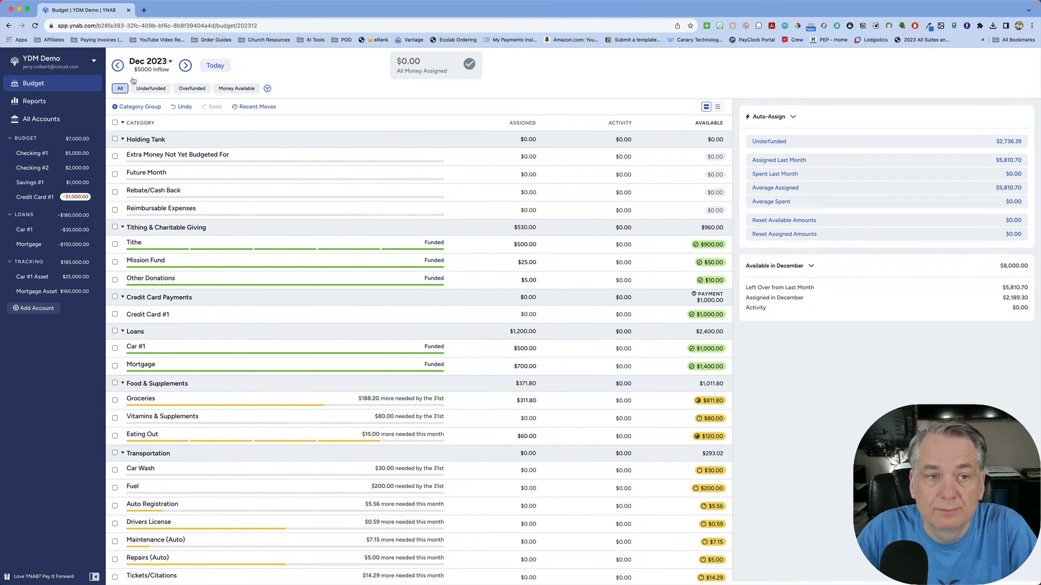
Compare the December 2023 available amounts with November 2023 and review the funding status of all November categories
click(119, 66)
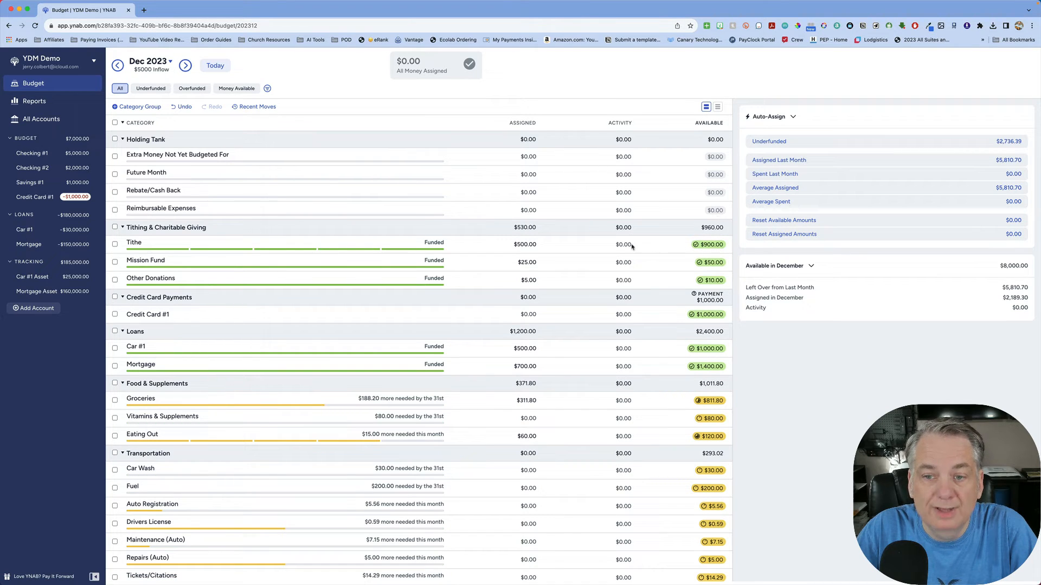
click(118, 65)
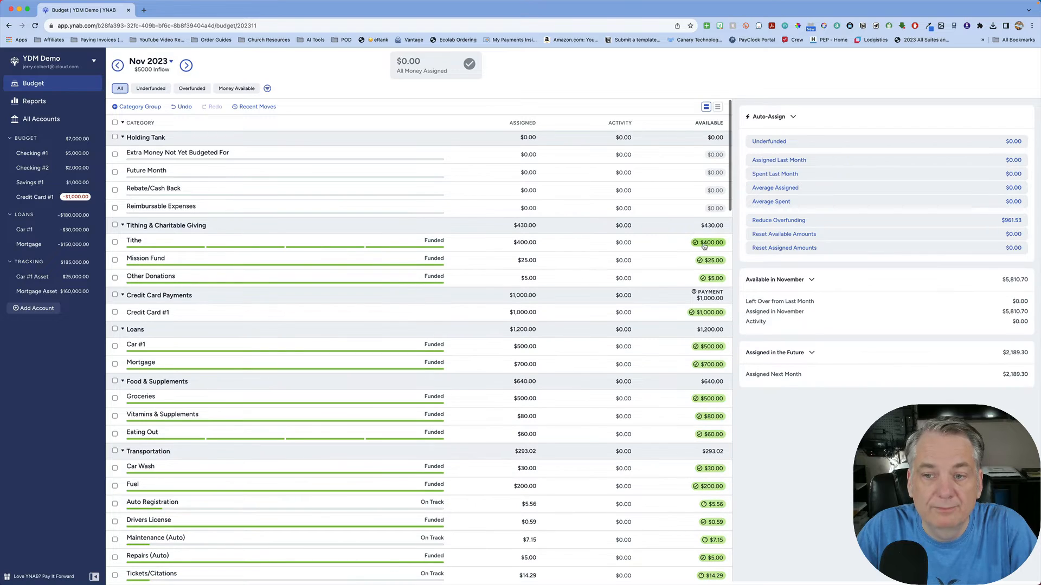
scroll(616, 307, down, 5)
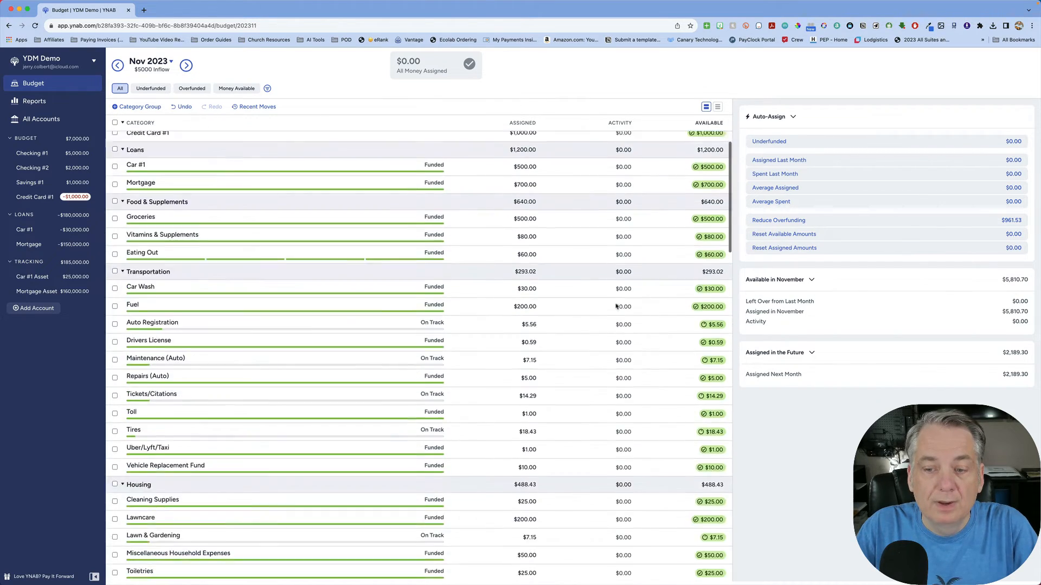
scroll(616, 307, down, 15)
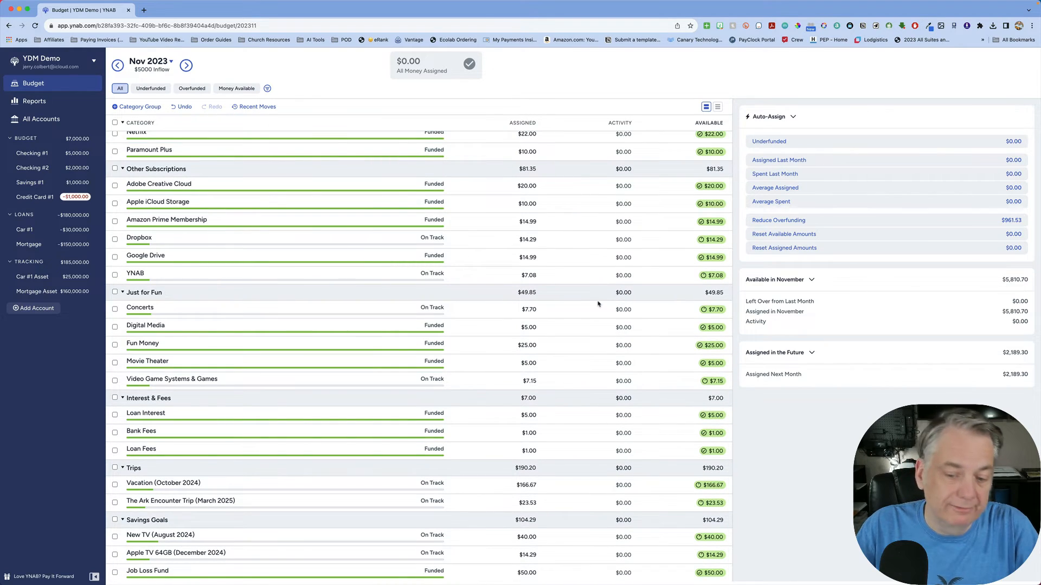
scroll(599, 304, up, 20)
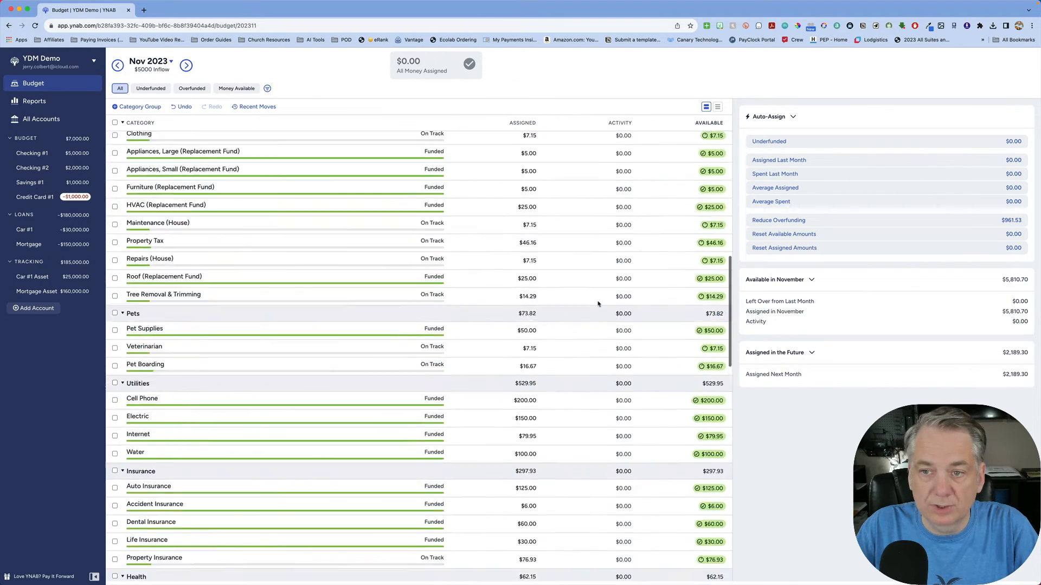